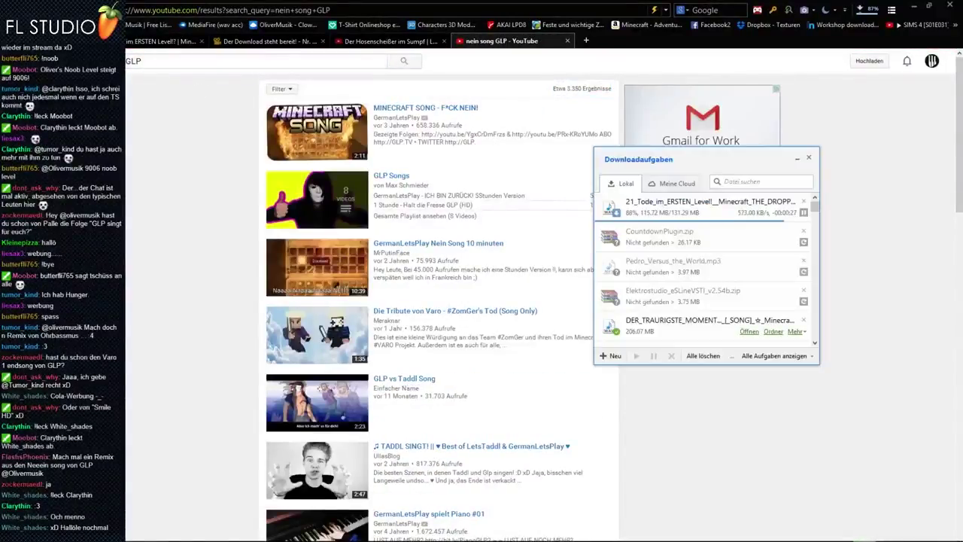
# Check the download list for the Minecraft THE DROPPER file and close the list
pyautogui.click(479, 243)
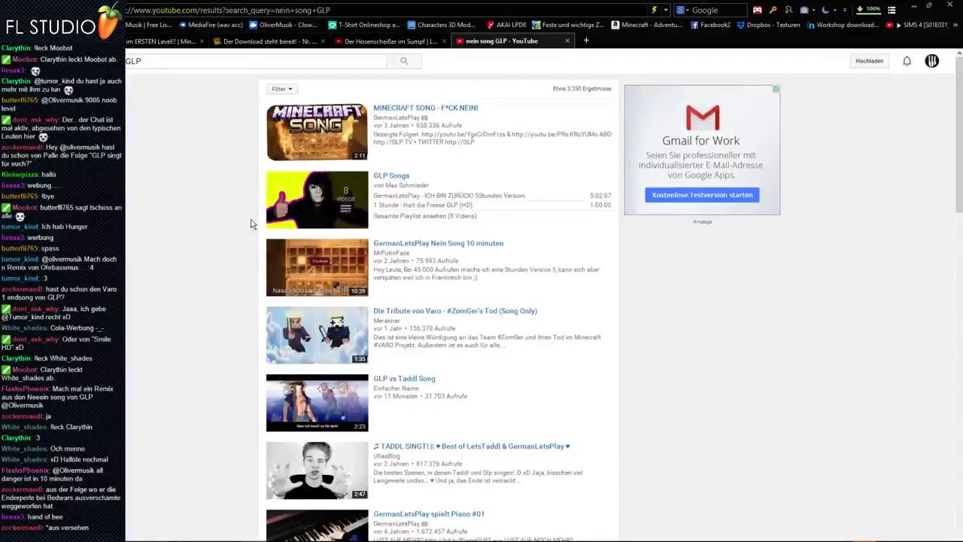
pyautogui.click(868, 10)
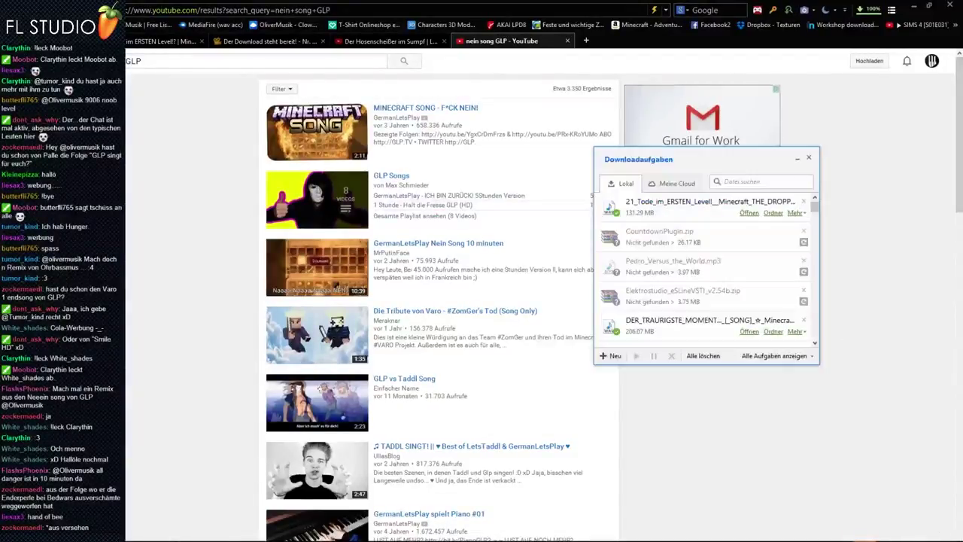
pyautogui.click(809, 158)
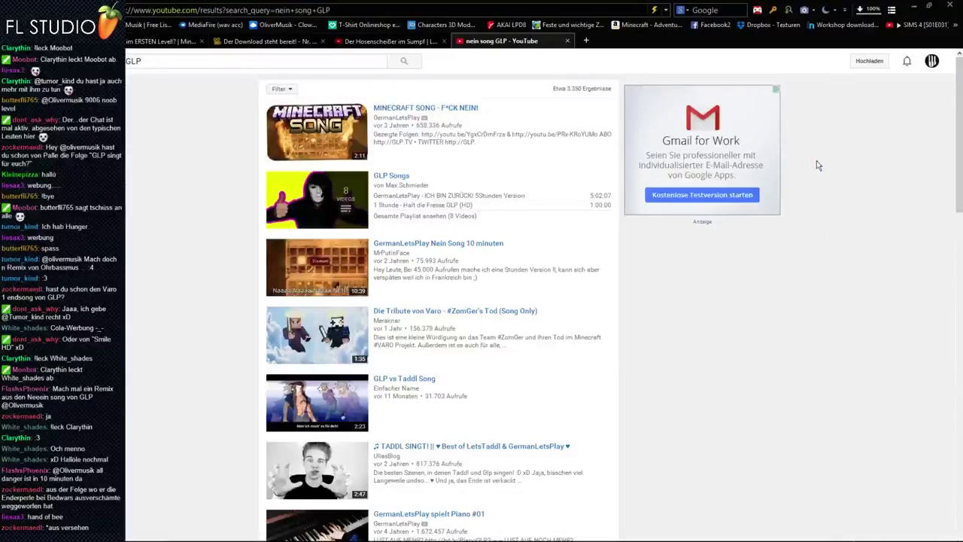
# Switch from the browser to FL Studio and open the saved 106 BPM song project
pyautogui.click(914, 6)
pyautogui.click(744, 540)
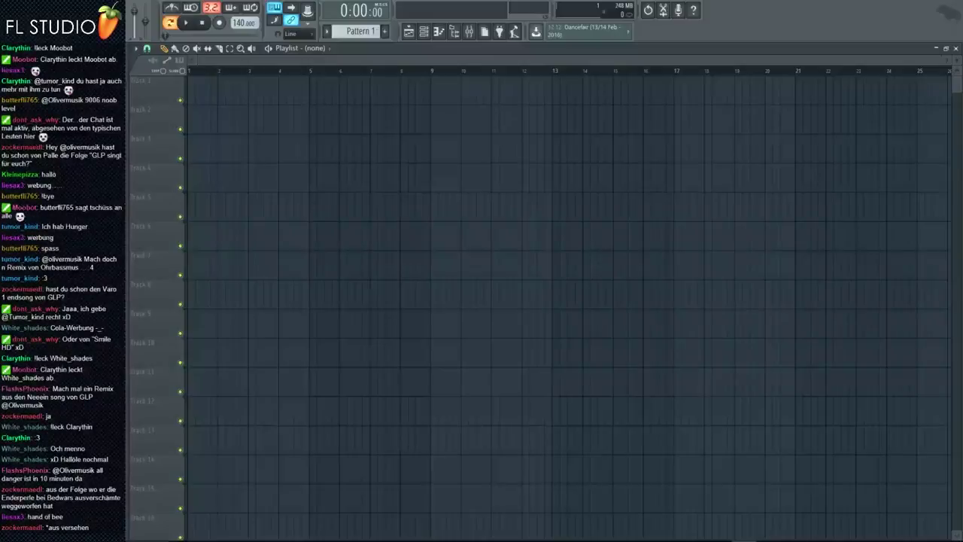
pyautogui.click(744, 540)
pyautogui.click(745, 541)
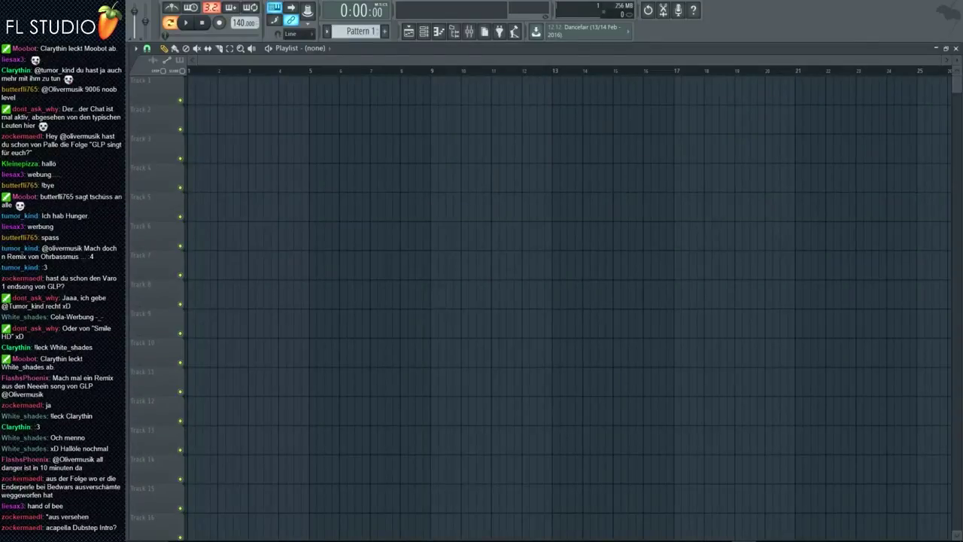
pyautogui.hotkey('ctrl', 'o')
pyautogui.moveTo(516, 59); pyautogui.dragTo(0, 78)
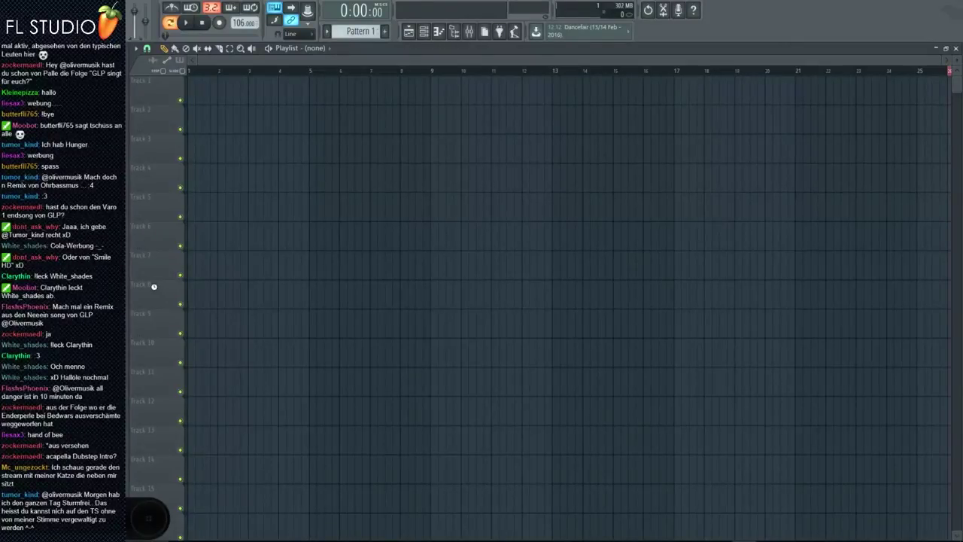
pyautogui.click(313, 540)
pyautogui.moveTo(226, 187); pyautogui.dragTo(0, 168)
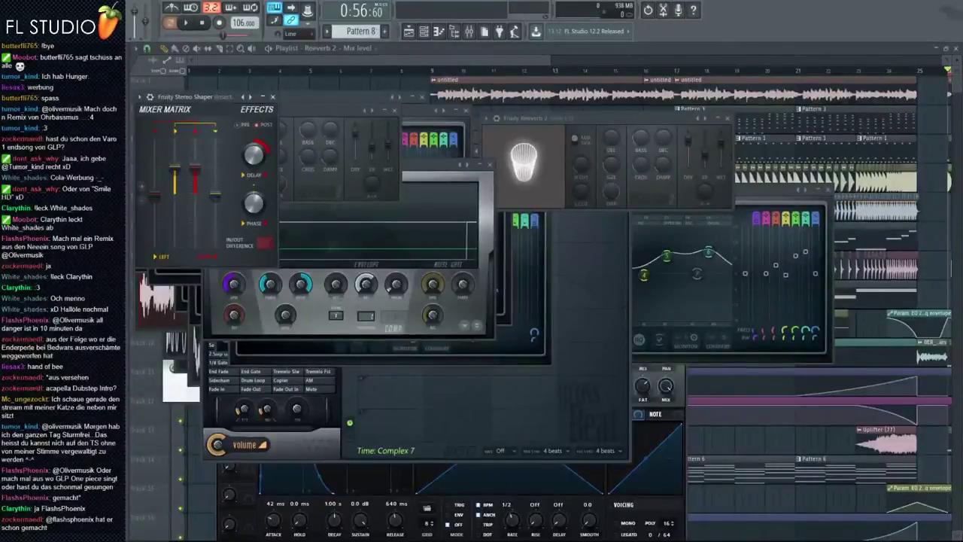
# Quit OneDrive and close the FL Studio launcher that is not responding
pyautogui.click(884, 540)
pyautogui.rightClick(873, 531)
pyautogui.click(836, 520)
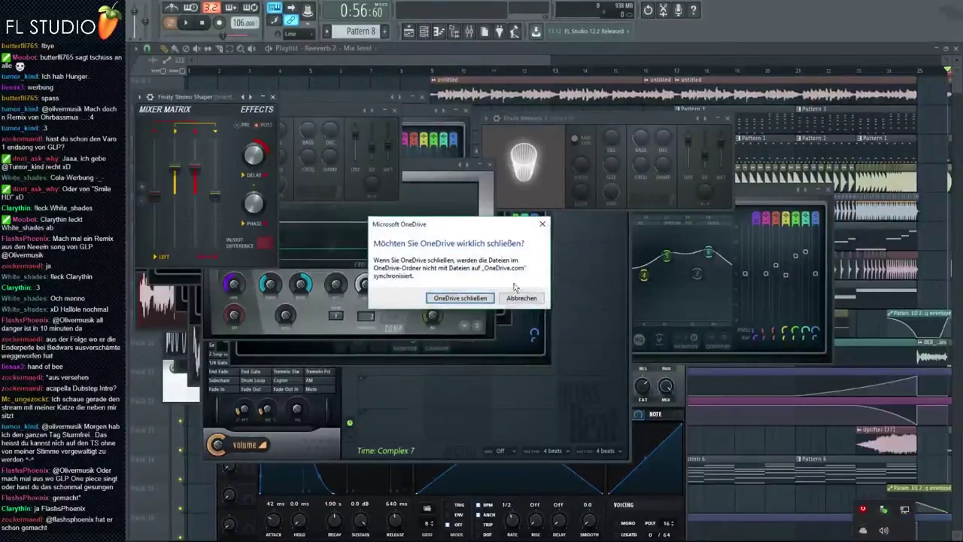
pyautogui.click(469, 298)
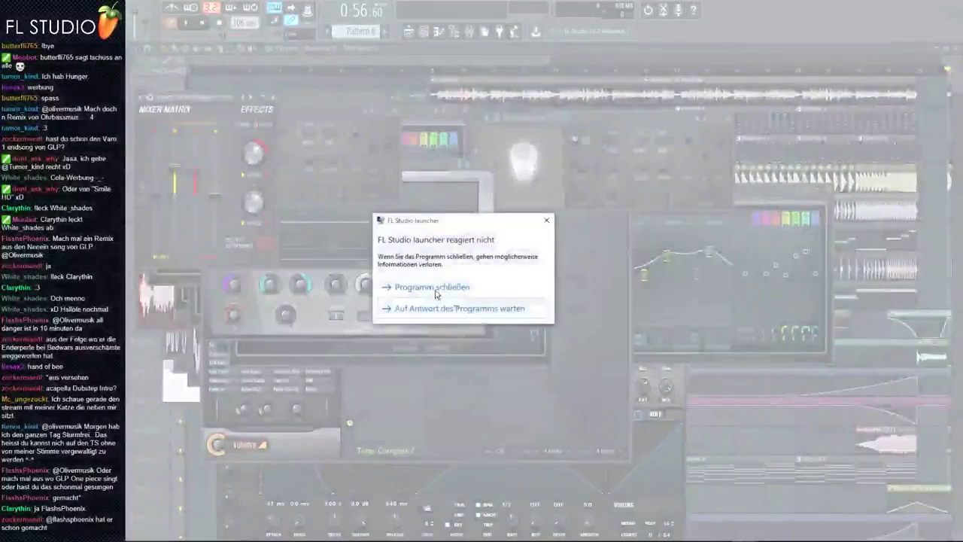
pyautogui.click(430, 286)
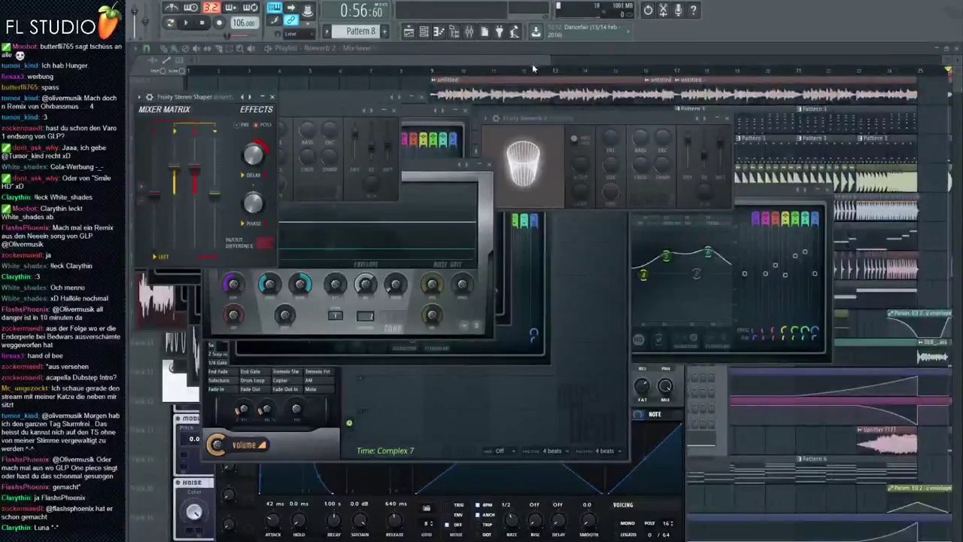
# Play the song from the beginning of the playlist and check the mixer levels during the vocal intro
pyautogui.moveTo(549, 62); pyautogui.dragTo(505, 62)
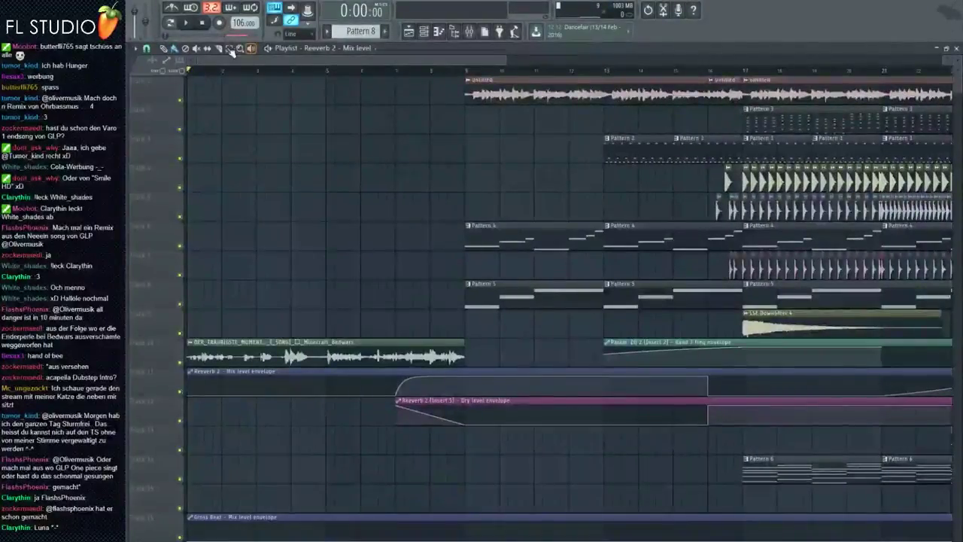
pyautogui.hscroll(5, 211, 146)
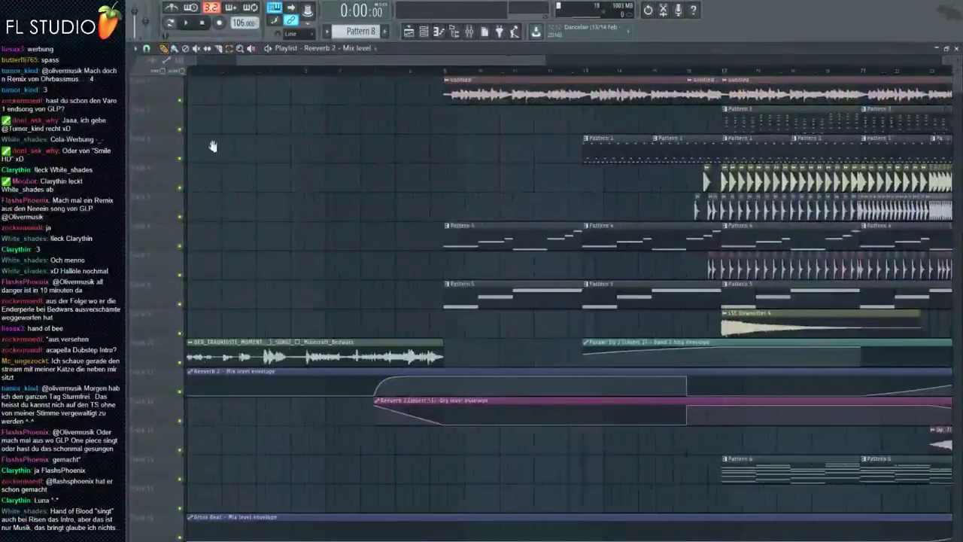
pyautogui.moveTo(365, 244)
pyautogui.mouseDown()
pyautogui.moveTo(233, 244)
pyautogui.moveTo(95, 195)
pyautogui.moveTo(149, 211)
pyautogui.moveTo(405, 243)
pyautogui.moveTo(696, 437)
pyautogui.moveTo(376, 249)
pyautogui.moveTo(514, 372)
pyautogui.moveTo(519, 433)
pyautogui.moveTo(550, 516)
pyautogui.moveTo(595, 456)
pyautogui.moveTo(615, 449)
pyautogui.mouseUp()
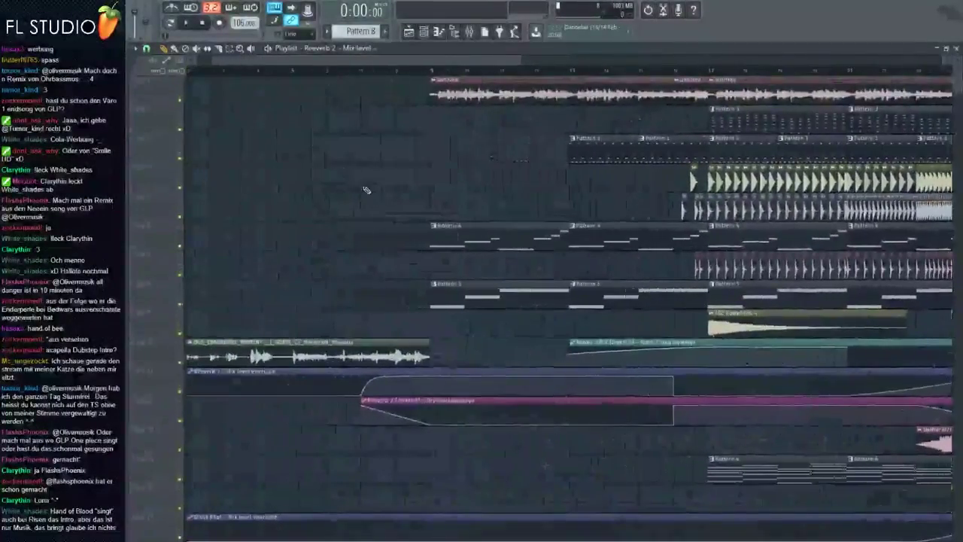
pyautogui.moveTo(305, 189); pyautogui.dragTo(464, 258)
pyautogui.press('space')
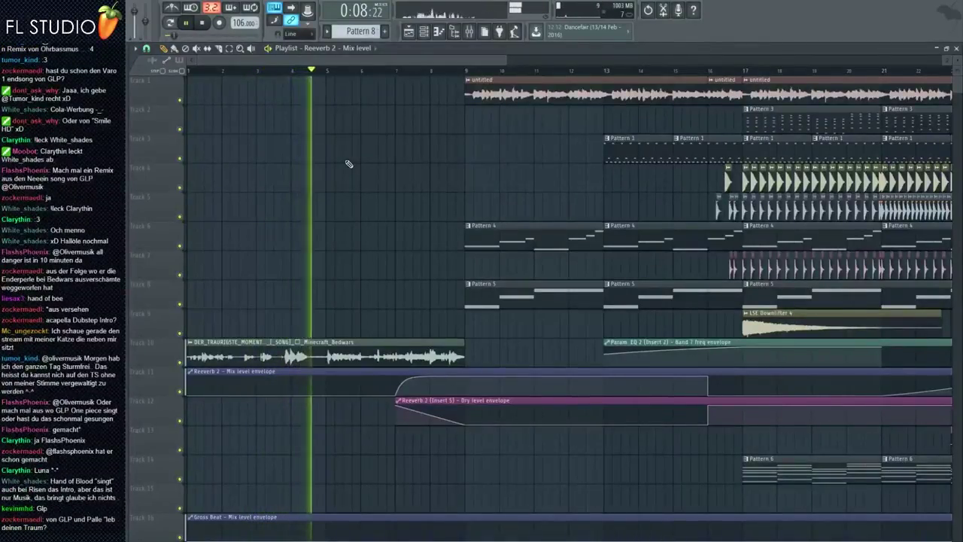
pyautogui.press('F9')
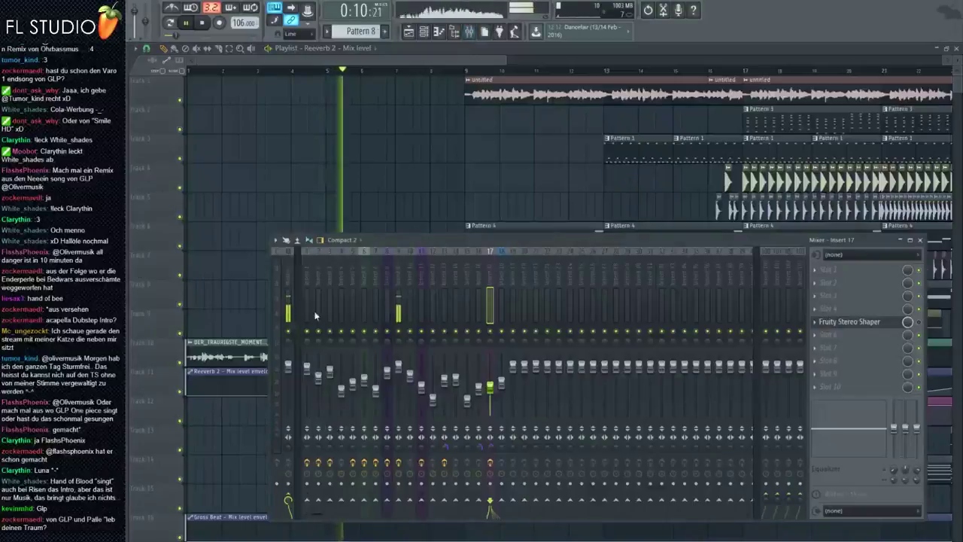
pyautogui.press('F9')
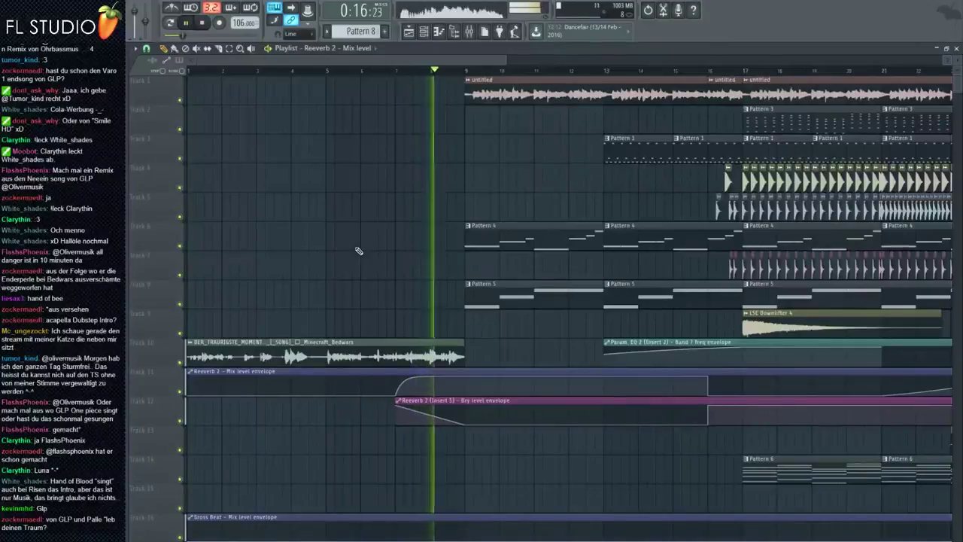
# Follow the playback through the build-up to bar 25, check the mixer levels again, and stop the song
pyautogui.moveTo(359, 250); pyautogui.dragTo(218, 252)
pyautogui.moveTo(166, 193); pyautogui.dragTo(158, 186)
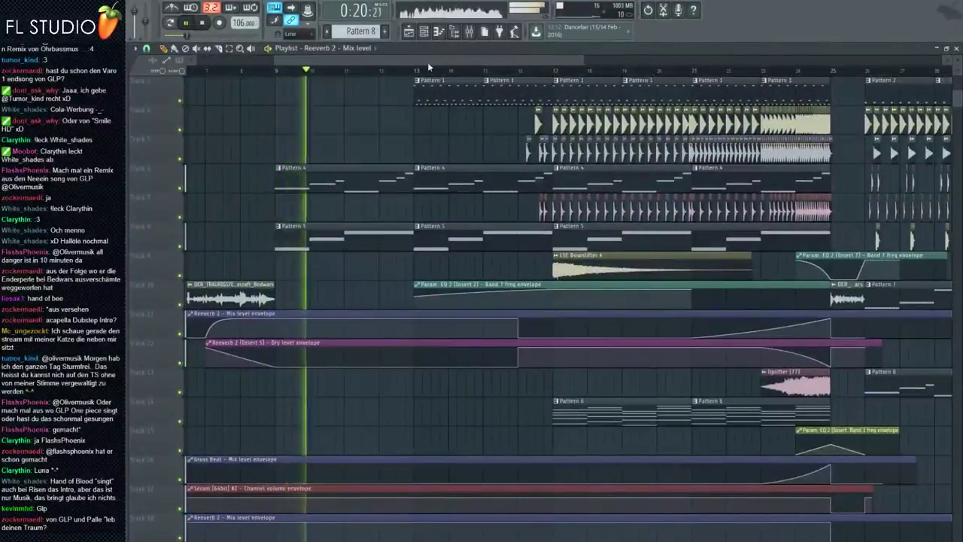
pyautogui.press('F9')
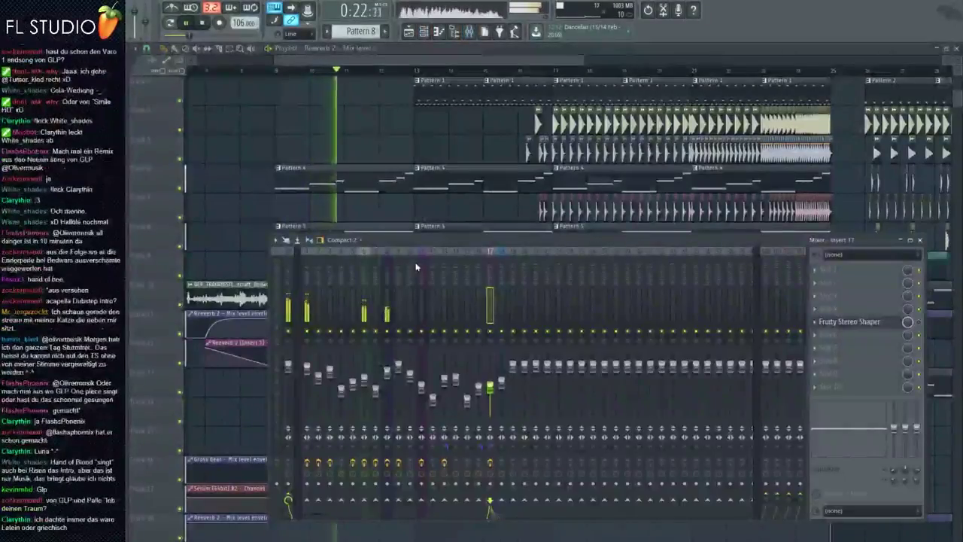
pyautogui.moveTo(355, 144); pyautogui.dragTo(362, 171)
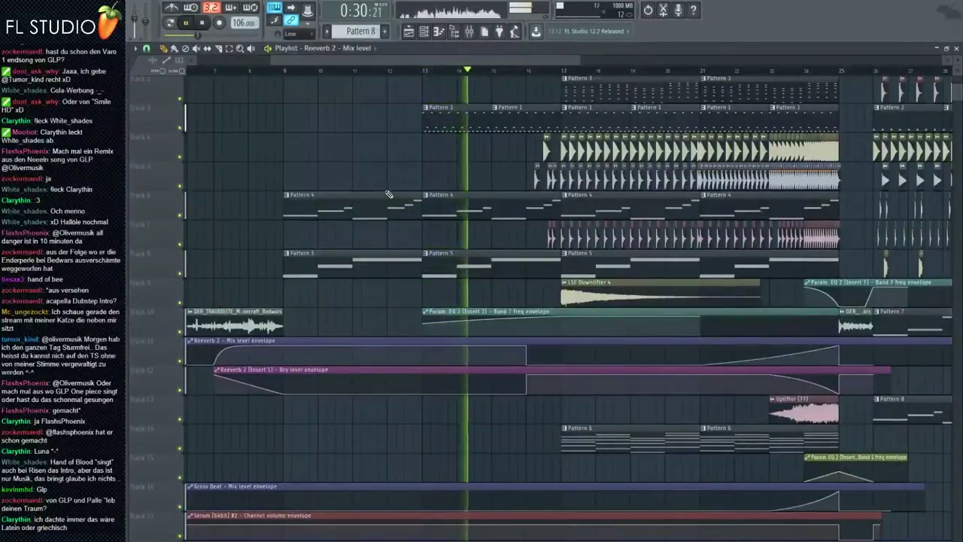
pyautogui.moveTo(389, 195); pyautogui.dragTo(380, 220)
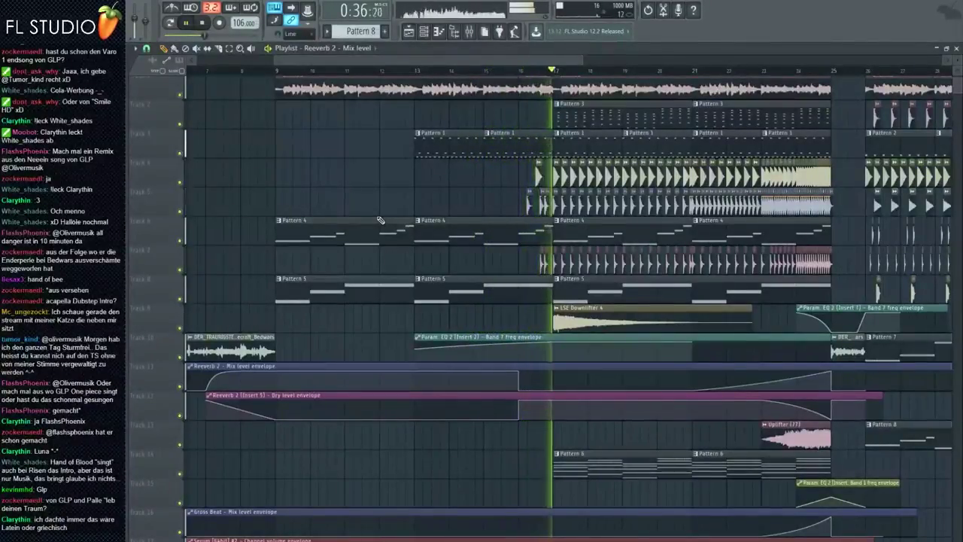
pyautogui.moveTo(391, 167); pyautogui.dragTo(381, 171)
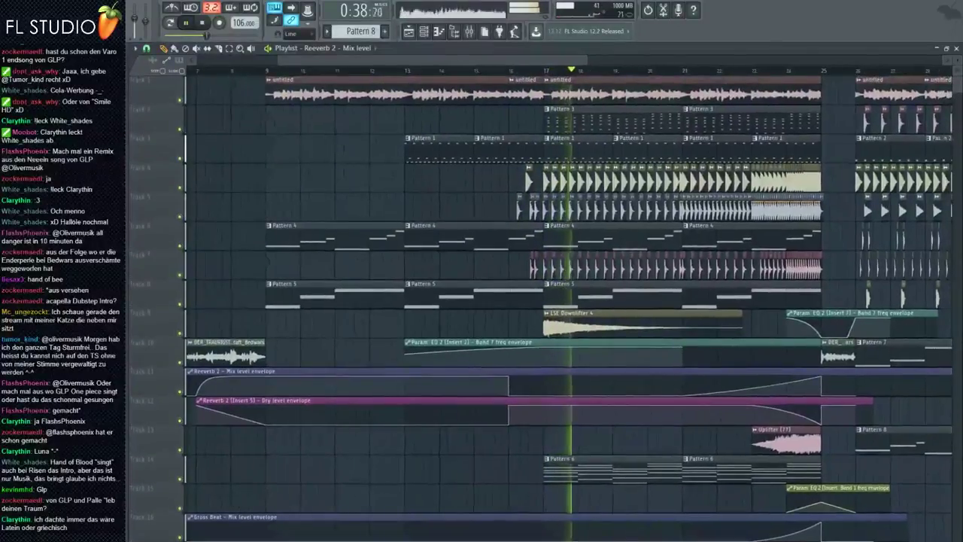
pyautogui.moveTo(434, 241); pyautogui.dragTo(419, 241)
pyautogui.moveTo(621, 235); pyautogui.dragTo(403, 235)
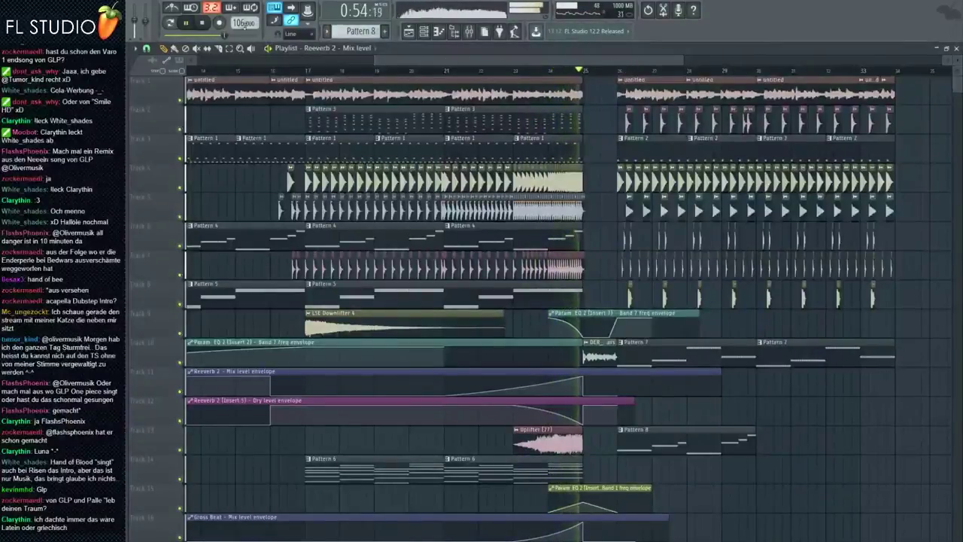
pyautogui.press('space')
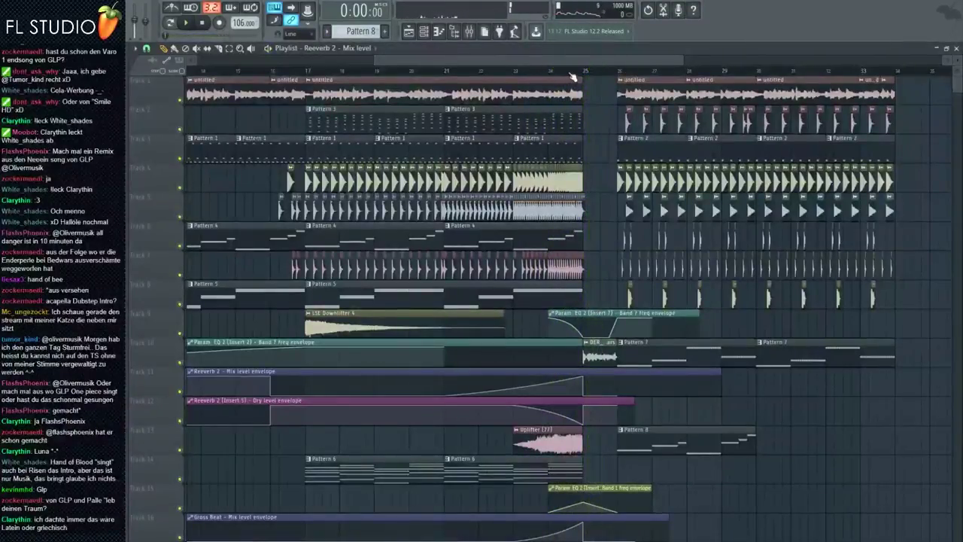
# Examine how the audio clips, patterns and automation envelopes are arranged across the whole playlist
pyautogui.scroll(-1, 680, 156)
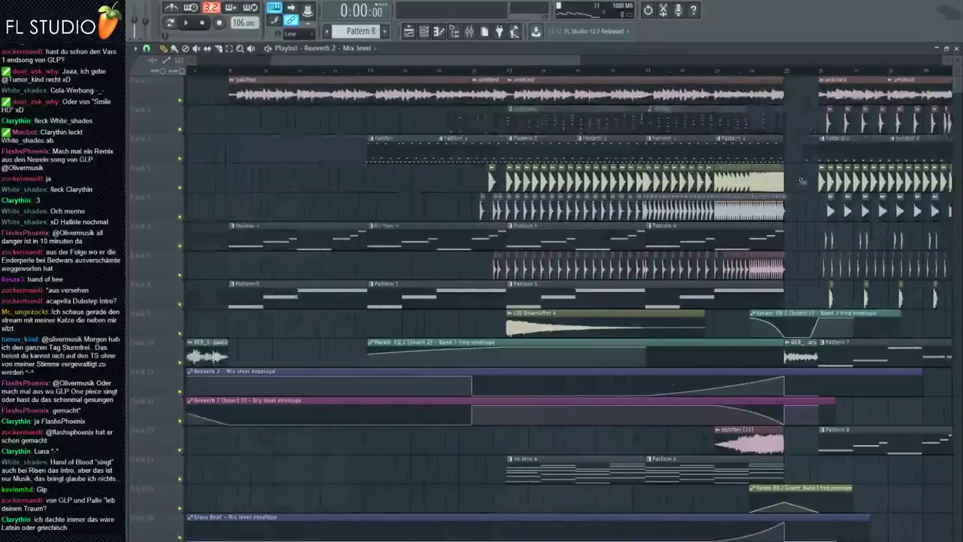
pyautogui.hscroll(-4, 680, 157)
pyautogui.scroll(1, 679, 157)
pyautogui.hscroll(-3, 613, 252)
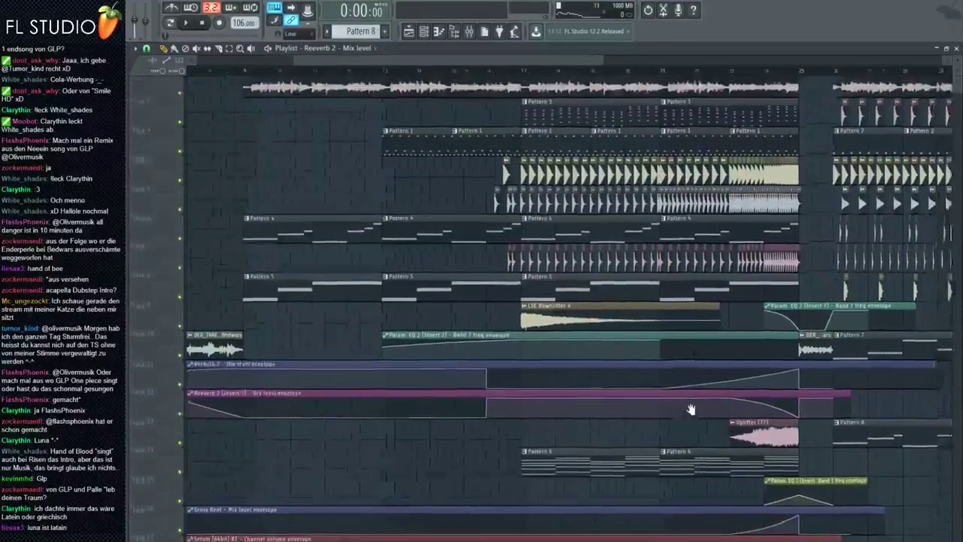
pyautogui.hscroll(-4, 614, 252)
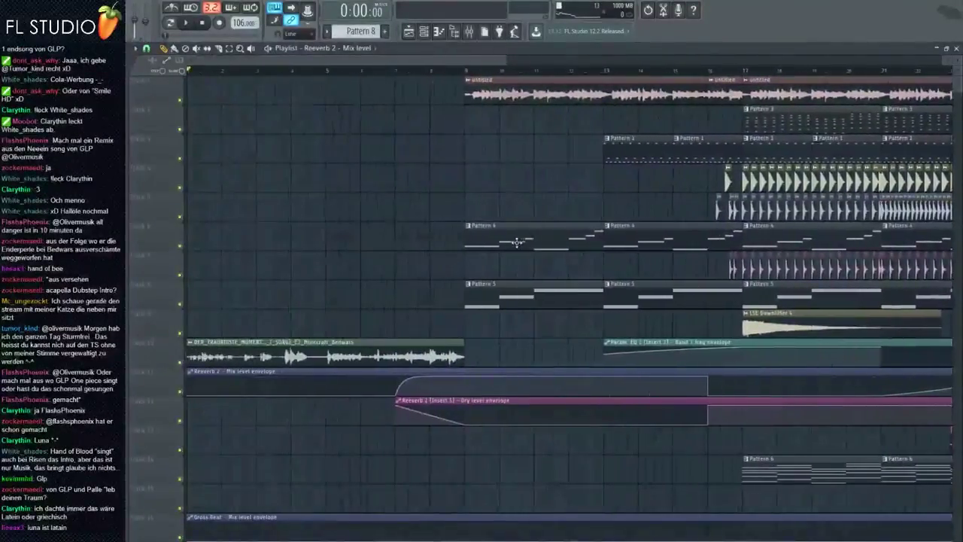
pyautogui.hscroll(7, 422, 223)
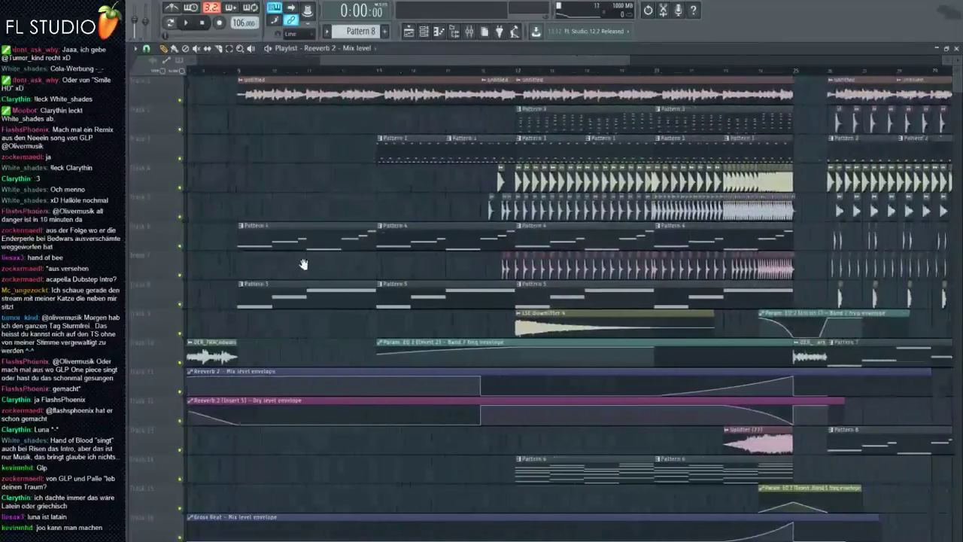
pyautogui.hscroll(-2, 387, 263)
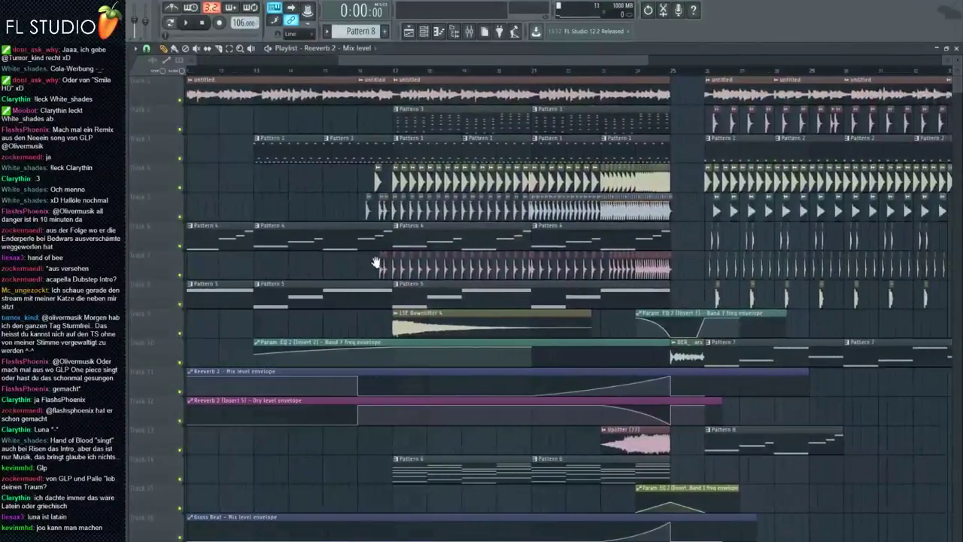
pyautogui.hscroll(6, 490, 275)
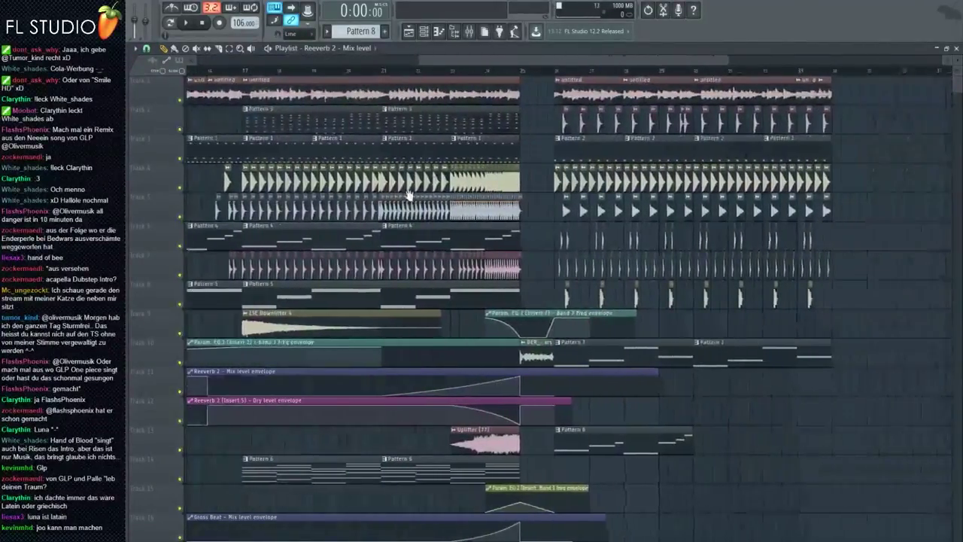
pyautogui.moveTo(466, 152); pyautogui.dragTo(843, 305)
pyautogui.moveTo(361, 231); pyautogui.dragTo(636, 253)
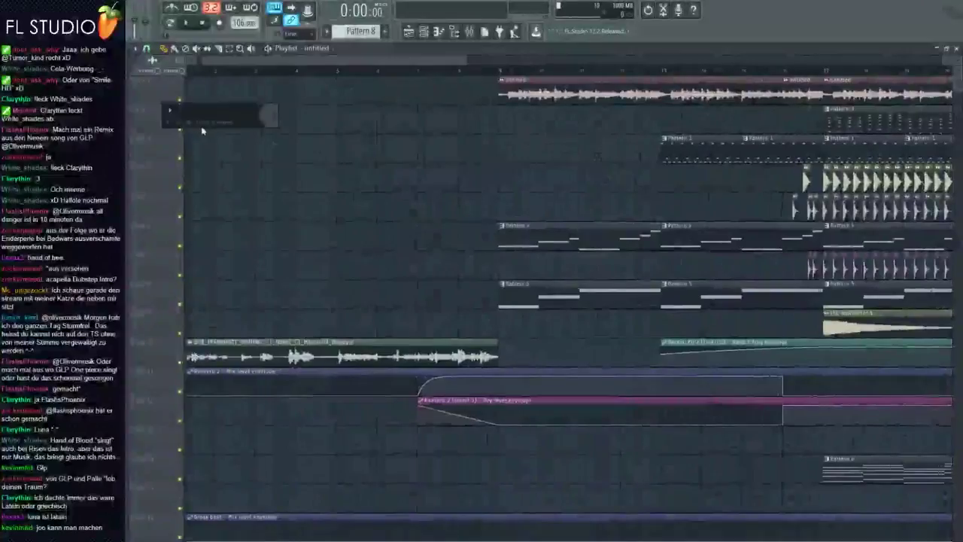
pyautogui.moveTo(438, 197); pyautogui.dragTo(210, 263)
pyautogui.moveTo(410, 262); pyautogui.dragTo(419, 286)
pyautogui.moveTo(816, 278); pyautogui.dragTo(187, 196)
pyautogui.moveTo(816, 197); pyautogui.dragTo(313, 307)
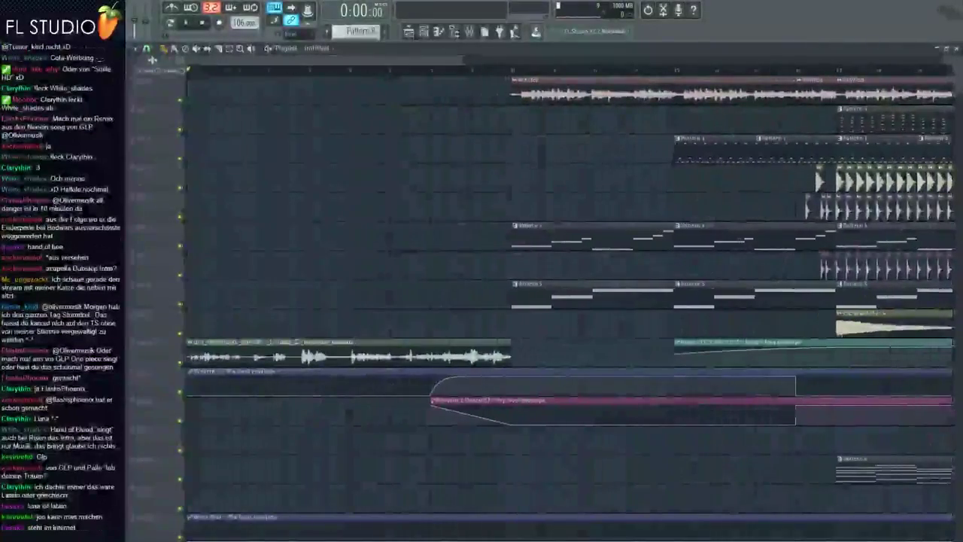
pyautogui.moveTo(428, 263); pyautogui.dragTo(396, 247)
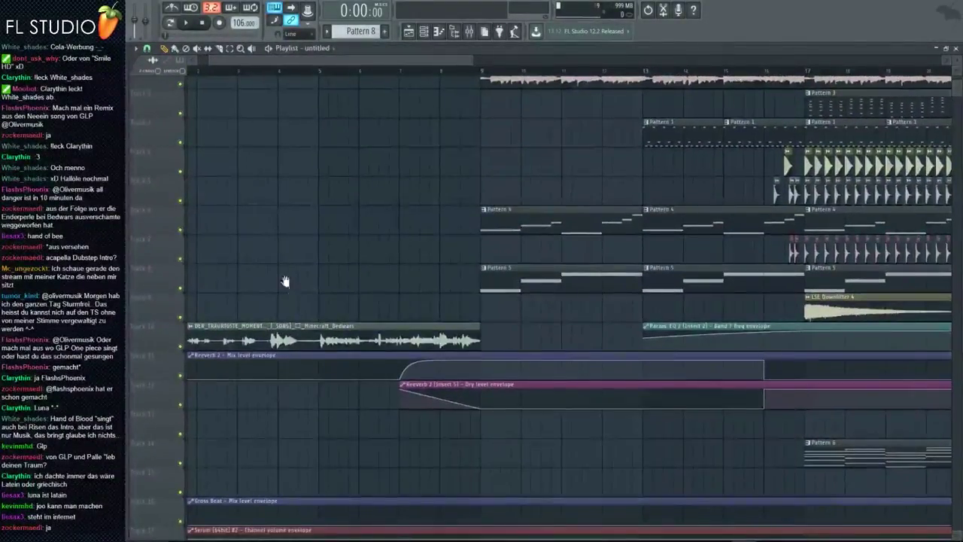
pyautogui.moveTo(285, 281); pyautogui.dragTo(532, 411)
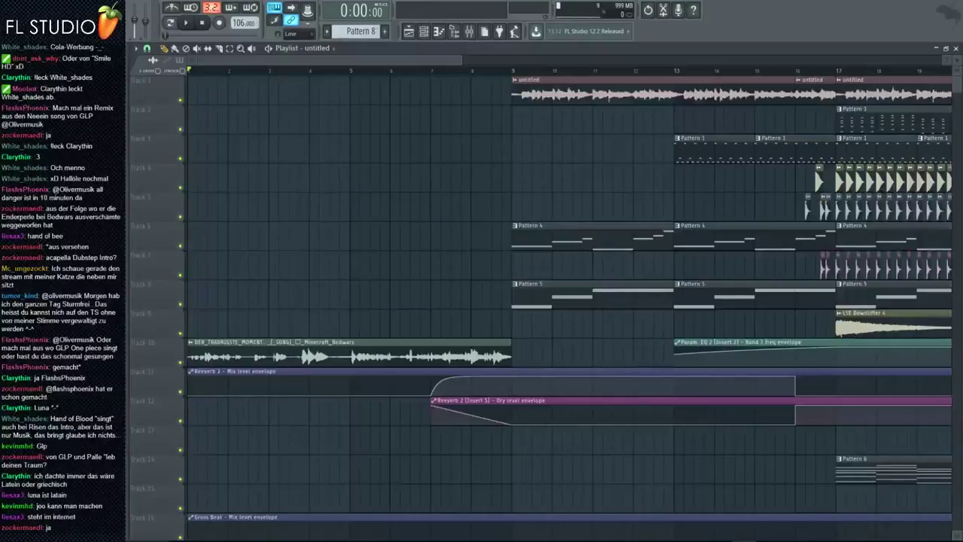
# Replace the open song with a new empty project at 140 BPM
pyautogui.click(197, 182)
pyautogui.click(474, 314)
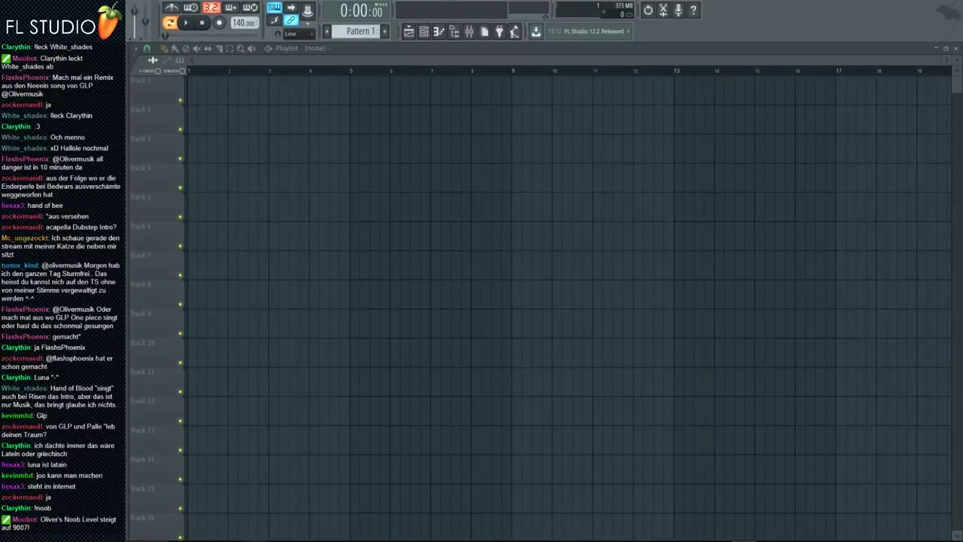
# Switch to the browser and show the YouTube video "Der Hosenscheißer im Sumpf | Let's Play Risen | 022"
pyautogui.hotkey('alt', 'Tab')
pyautogui.click(411, 42)
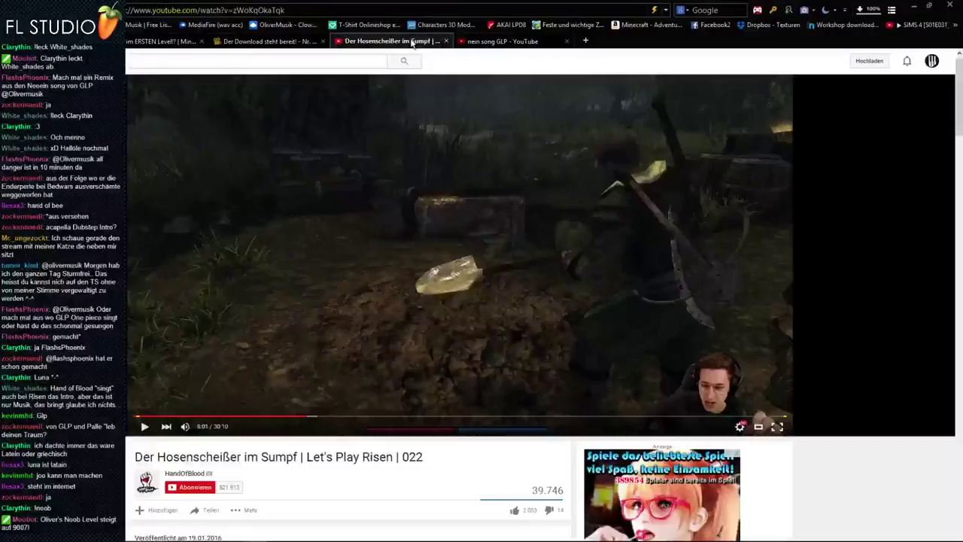
# Check the YouTube video "21 Tode im ERSTEN Level!?", return to FL Studio and place its audio clip at the start of Track 1
pyautogui.click(239, 40)
pyautogui.click(160, 42)
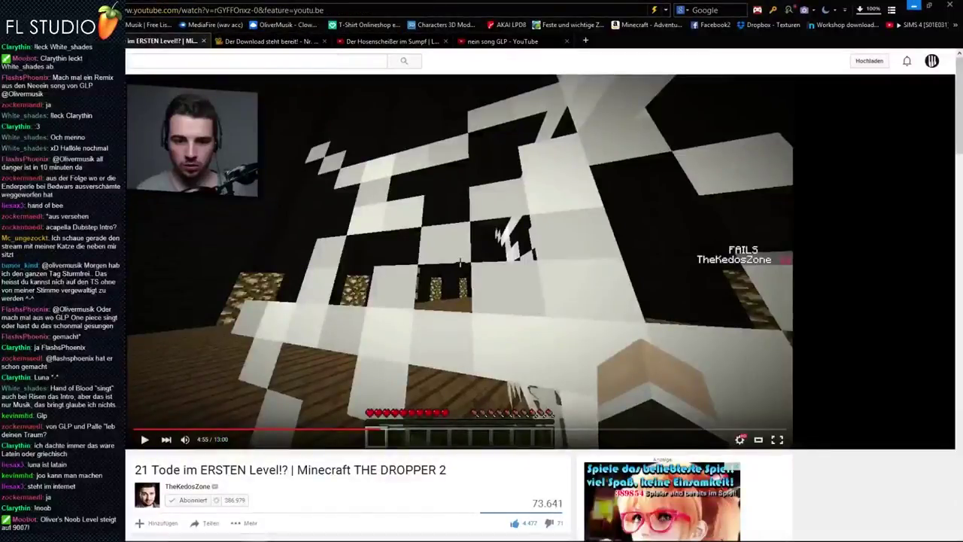
pyautogui.hotkey('alt', 'Tab')
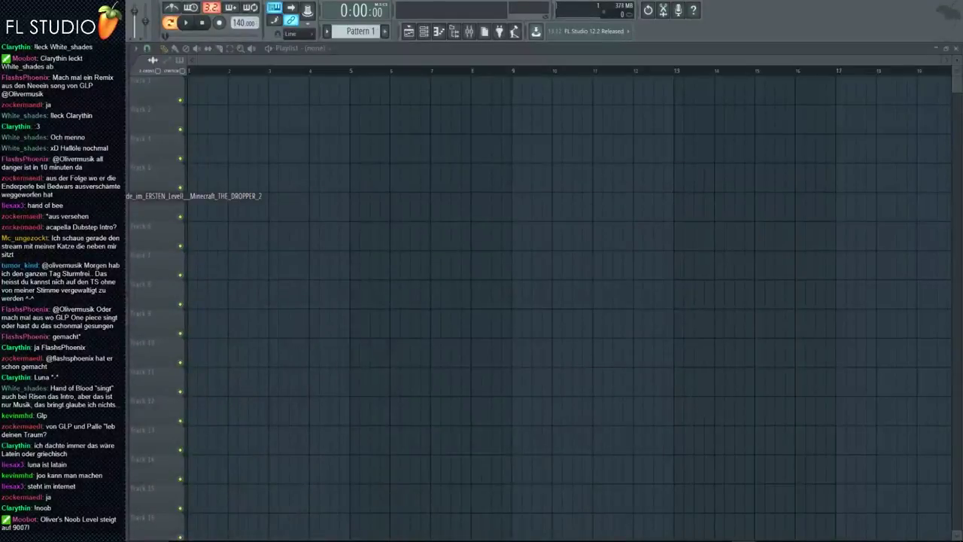
pyautogui.moveTo(203, 187); pyautogui.dragTo(357, 187)
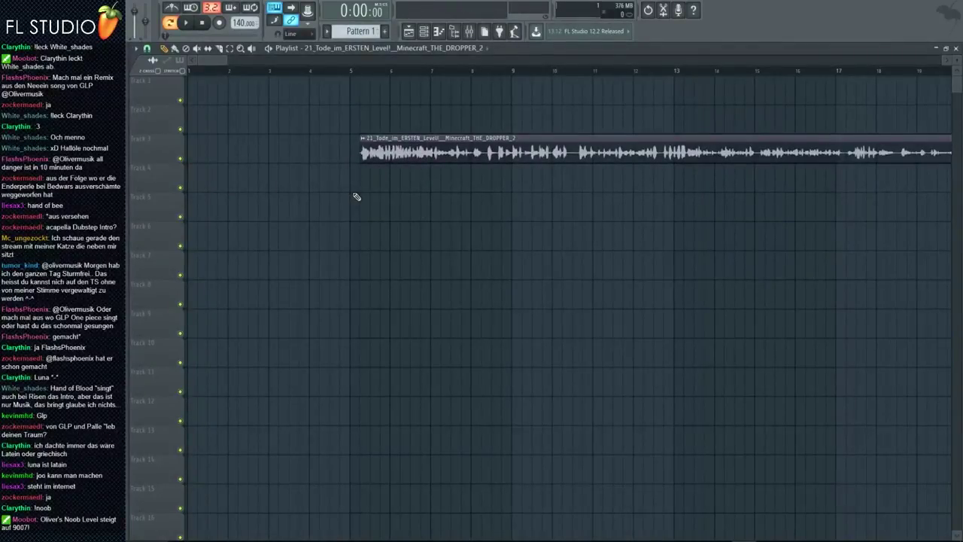
pyautogui.moveTo(428, 158); pyautogui.dragTo(254, 98)
pyautogui.scroll(-10, 292, 209)
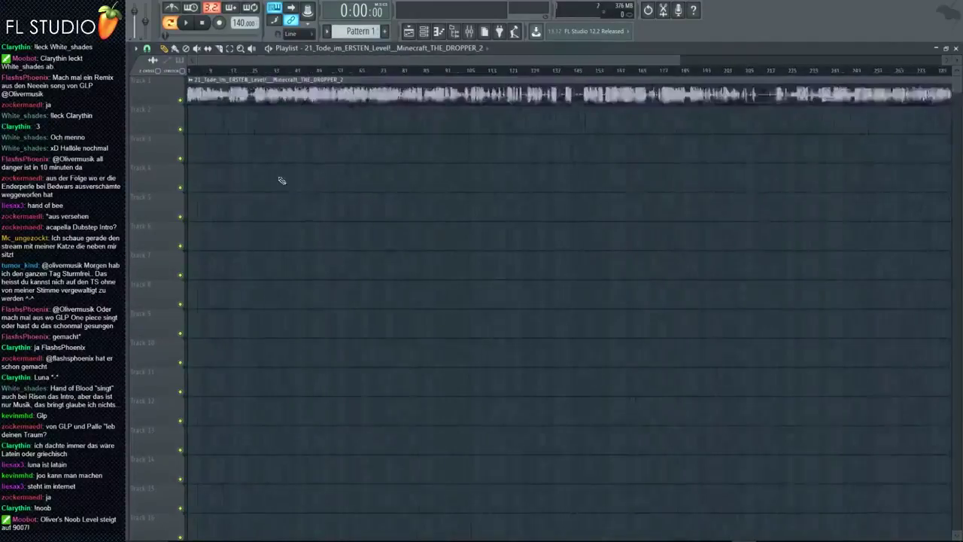
# Check the paused video's timestamp, trim the audio clip's beginning off at about 4:49 and align the remainder with bar 1
pyautogui.click(243, 541)
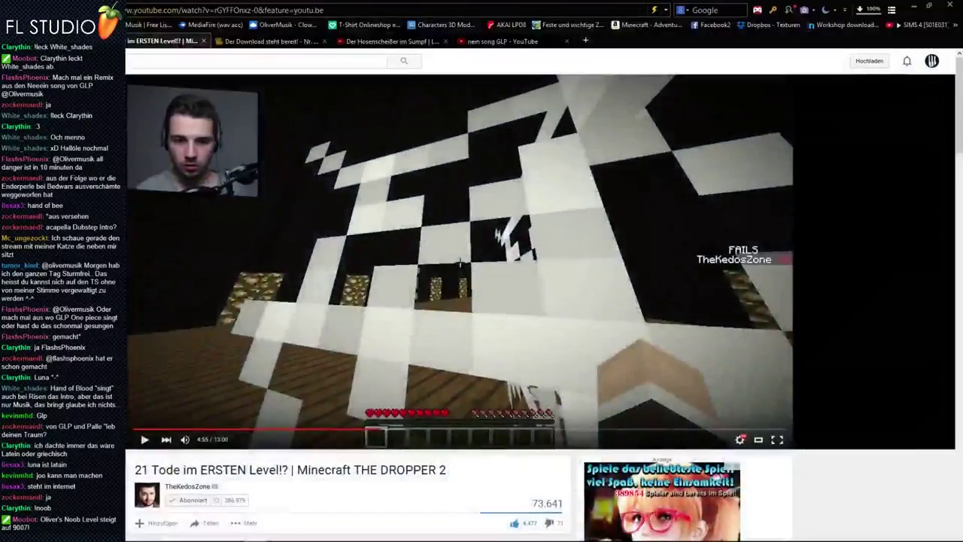
pyautogui.click(253, 541)
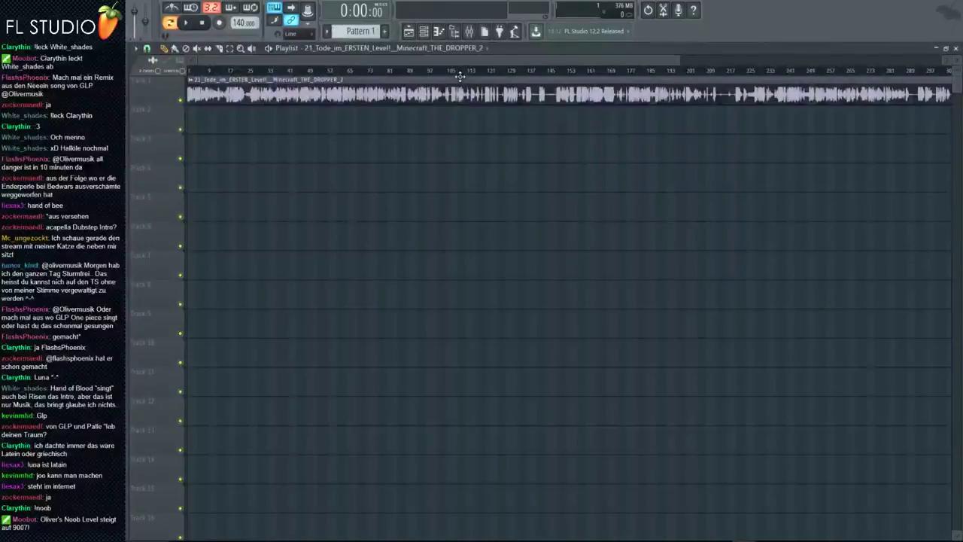
pyautogui.moveTo(399, 72); pyautogui.dragTo(614, 95)
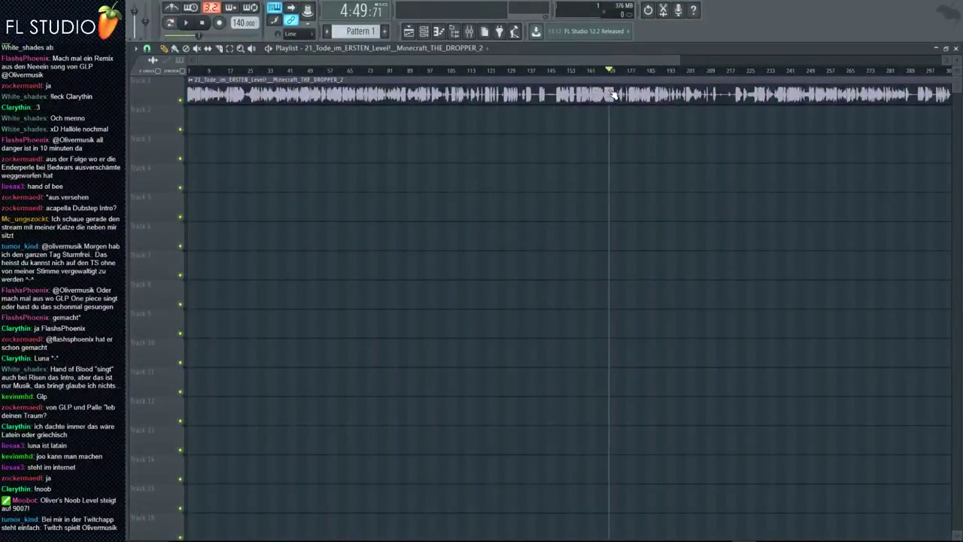
pyautogui.moveTo(189, 91); pyautogui.dragTo(141, 95)
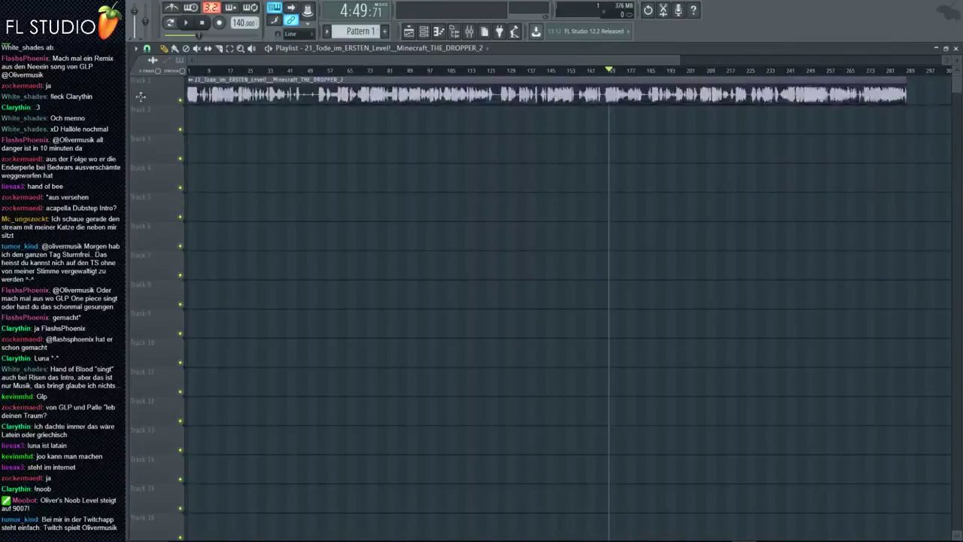
# Play the trimmed audio clip from the start of the song and stop playback
pyautogui.hotkey('ctrl', 'space')
pyautogui.scroll(3, 175, 106)
pyautogui.scroll(2, 174, 106)
pyautogui.press('space')
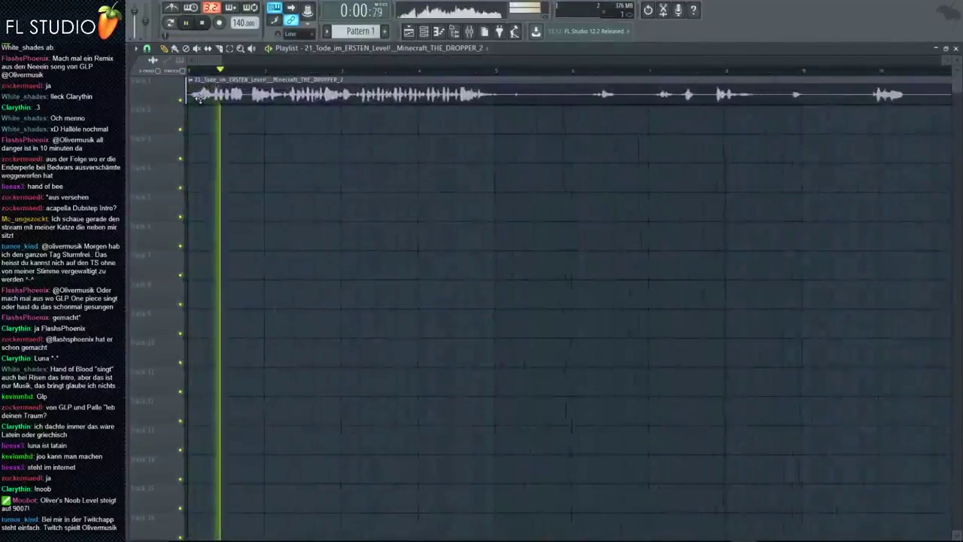
pyautogui.press('space')
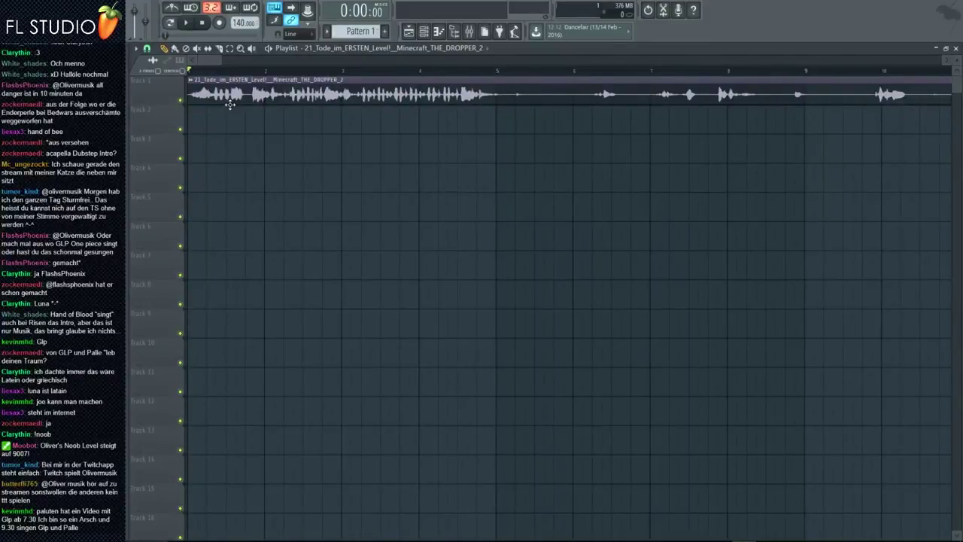
# Enlarge the Track 1 waveform and replay the clip's opening to locate where the wanted vocal begins
pyautogui.scroll(3, 340, 169)
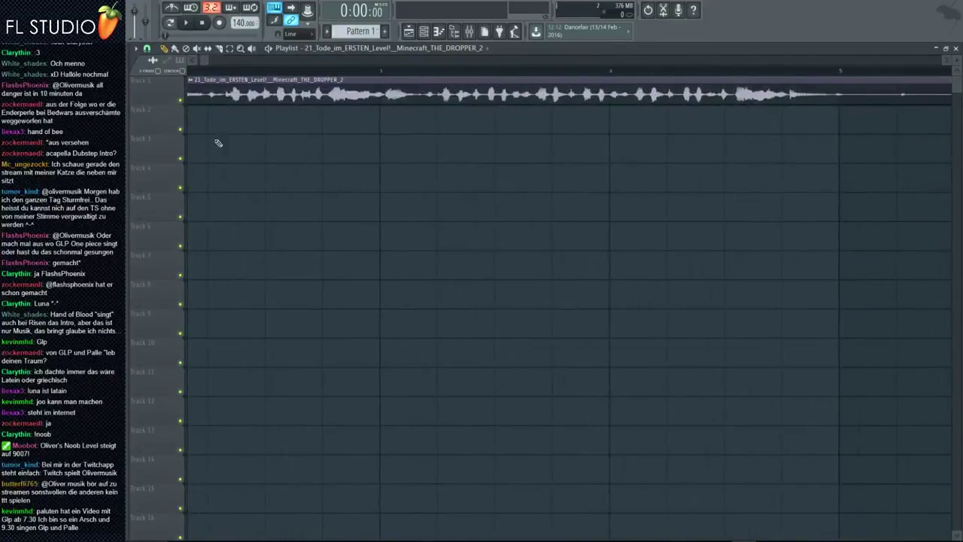
pyautogui.scroll(-4, 735, 146)
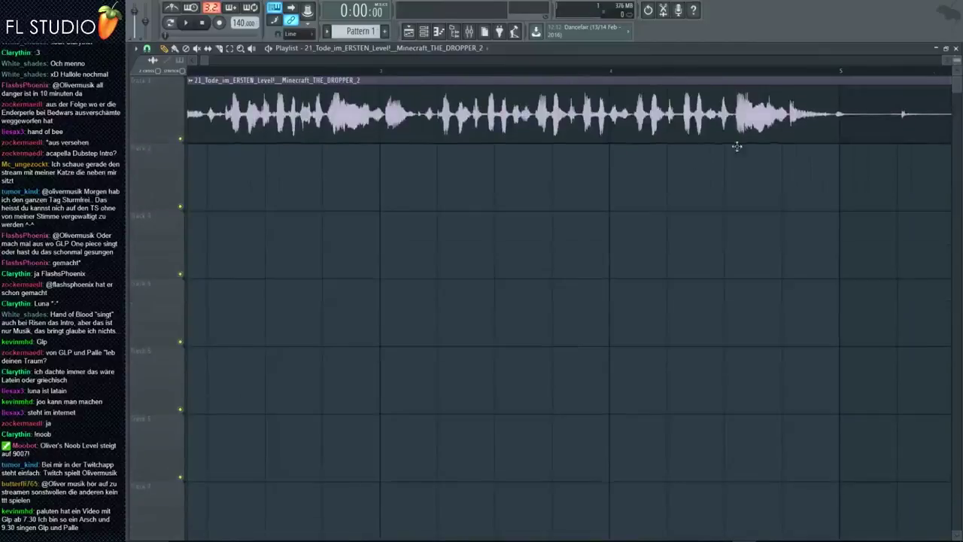
pyautogui.click(250, 73)
pyautogui.press('space')
pyautogui.click(205, 73)
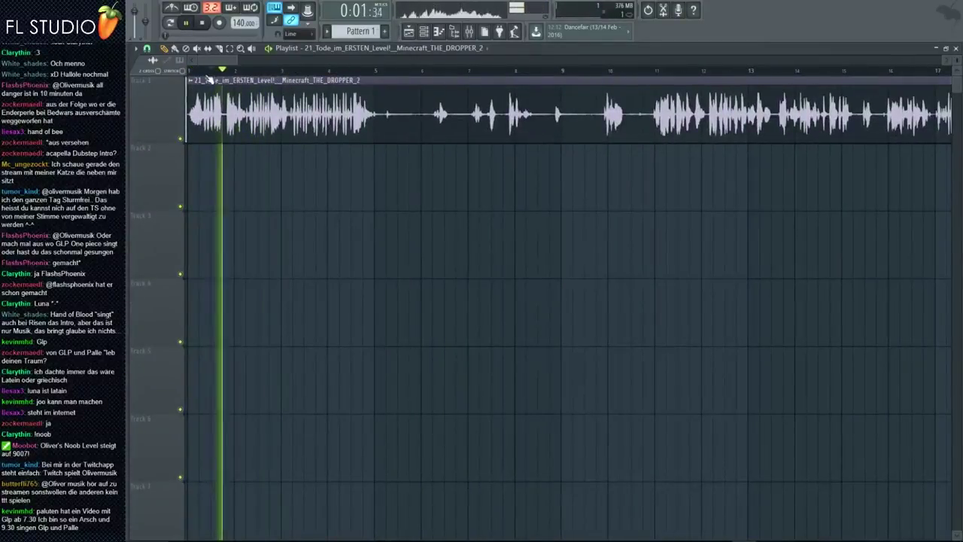
pyautogui.press('space')
pyautogui.scroll(4, 176, 121)
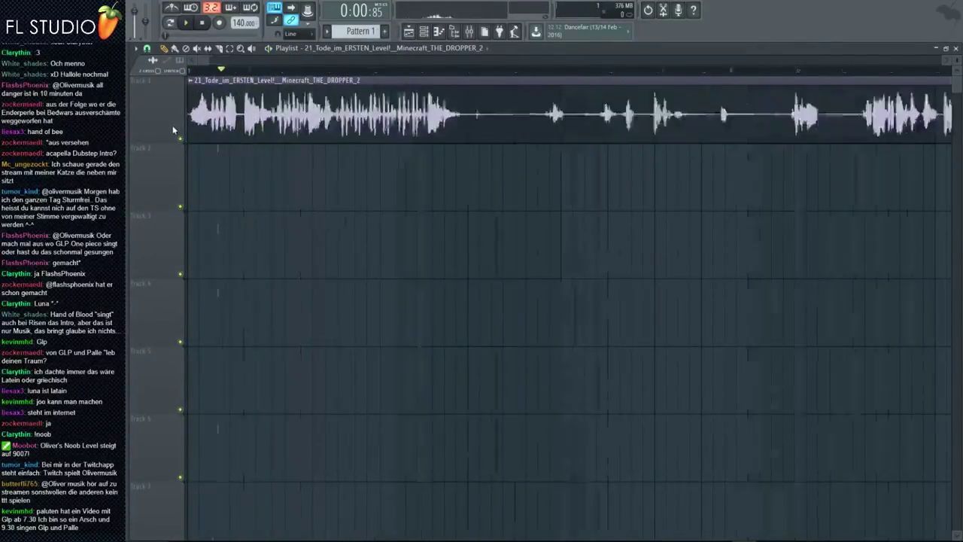
# Trim the clip's beginning to about the 0:01:39 mark, move it back to bar 1 and check it by ear
pyautogui.moveTo(192, 116); pyautogui.dragTo(317, 123)
pyautogui.moveTo(330, 90); pyautogui.dragTo(321, 89)
pyautogui.click(319, 70)
pyautogui.scroll(3, 317, 87)
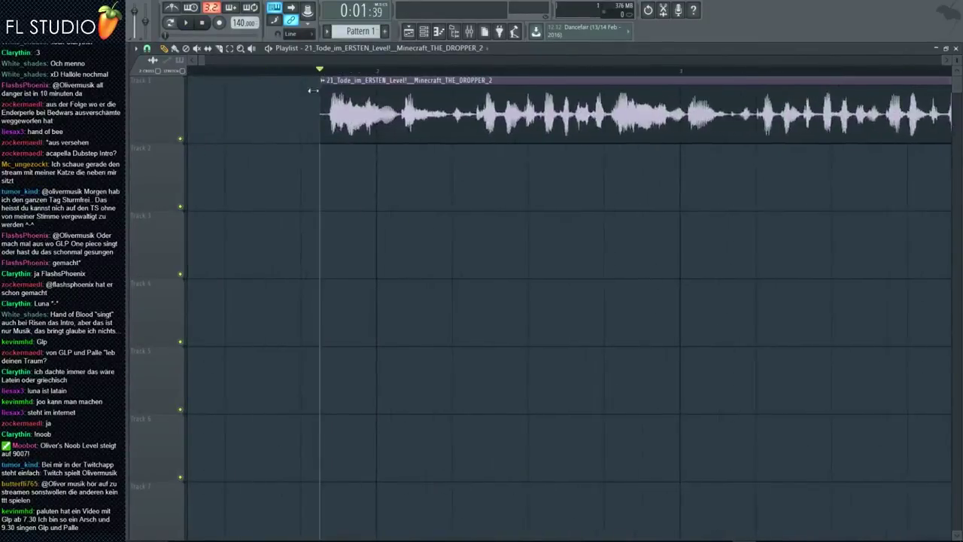
pyautogui.moveTo(204, 61); pyautogui.dragTo(227, 68)
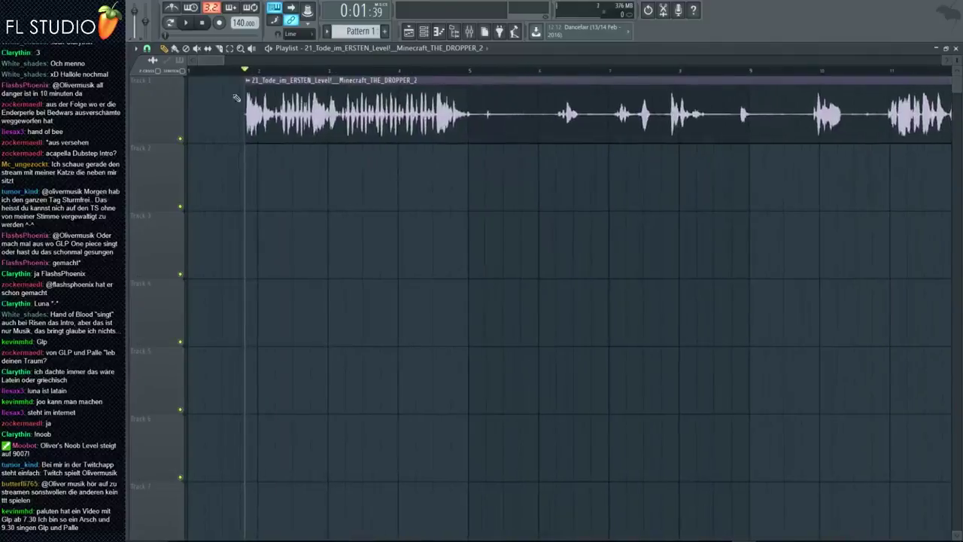
pyautogui.moveTo(254, 106); pyautogui.dragTo(199, 110)
pyautogui.scroll(2, 190, 116)
pyautogui.press('space')
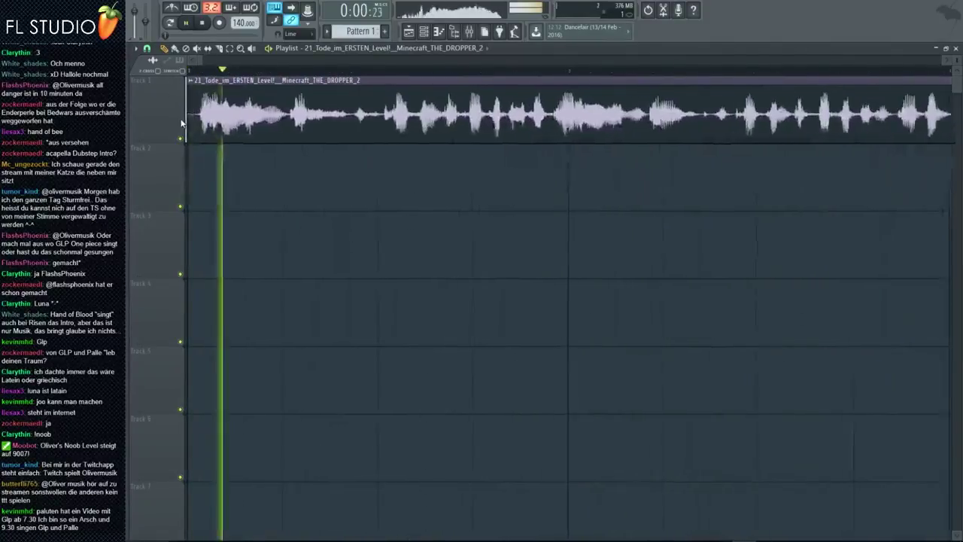
pyautogui.press('space')
# Slice the audio clip at bar 5, delete the rest, and play the remaining four bars
pyautogui.scroll(-5, 181, 123)
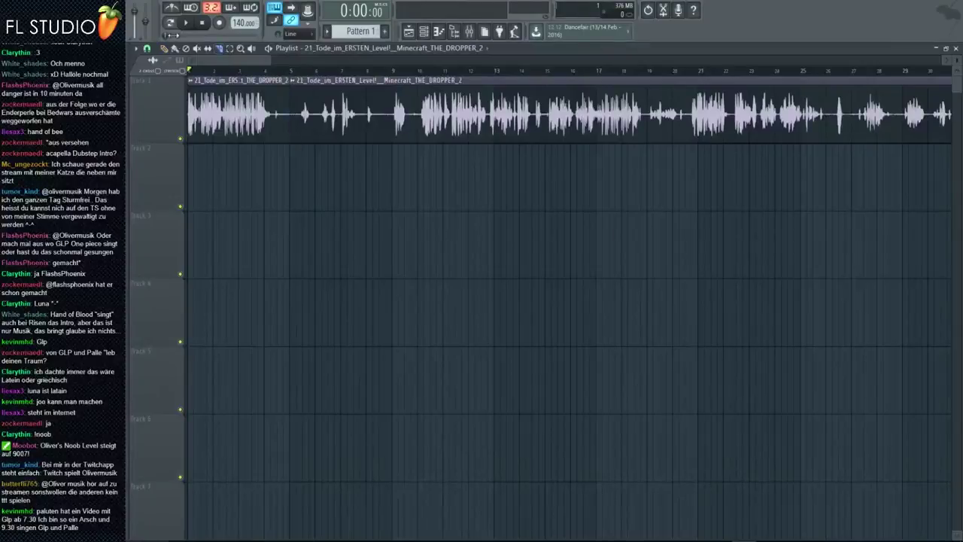
pyautogui.scroll(-3, 394, 122)
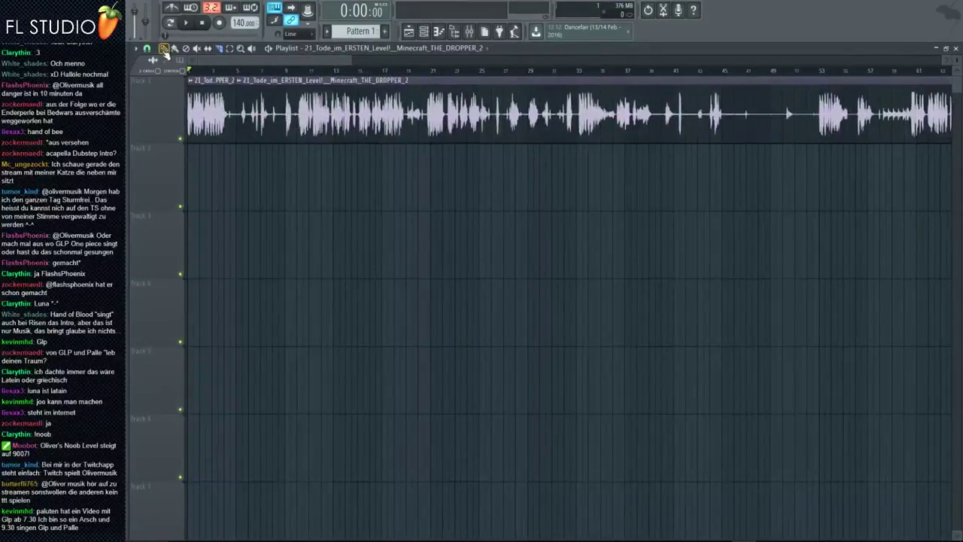
pyautogui.rightClick(389, 118)
pyautogui.scroll(3, 231, 114)
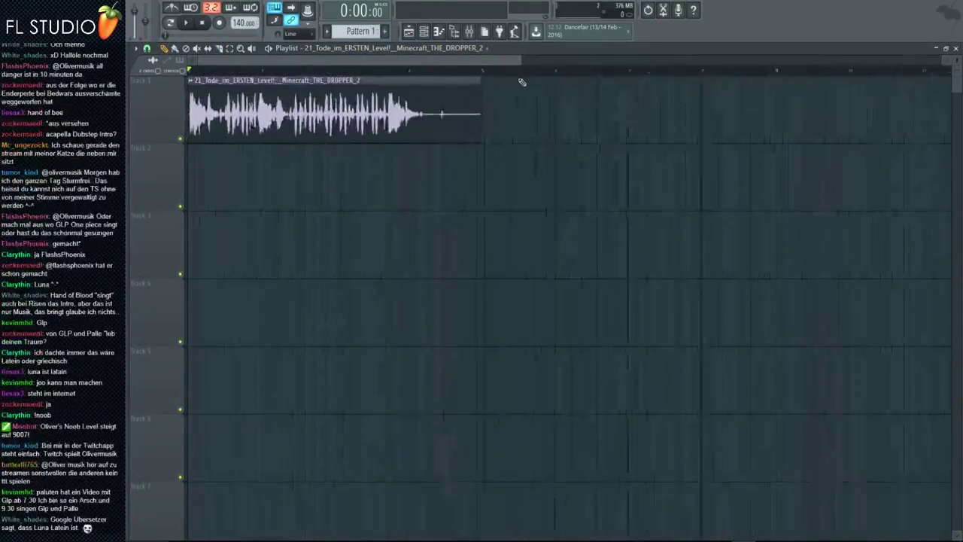
pyautogui.press('space')
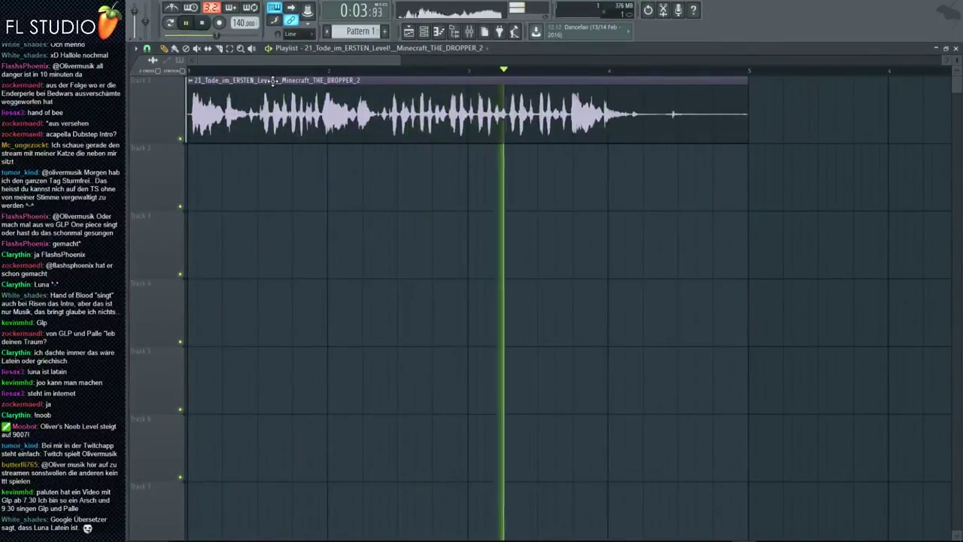
pyautogui.press('space')
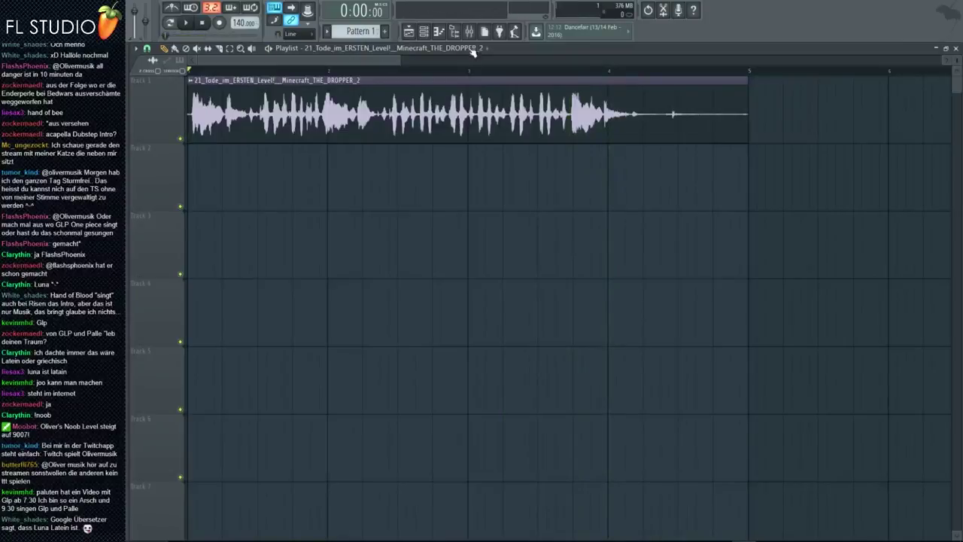
pyautogui.click(468, 30)
pyautogui.doubleClick(415, 134)
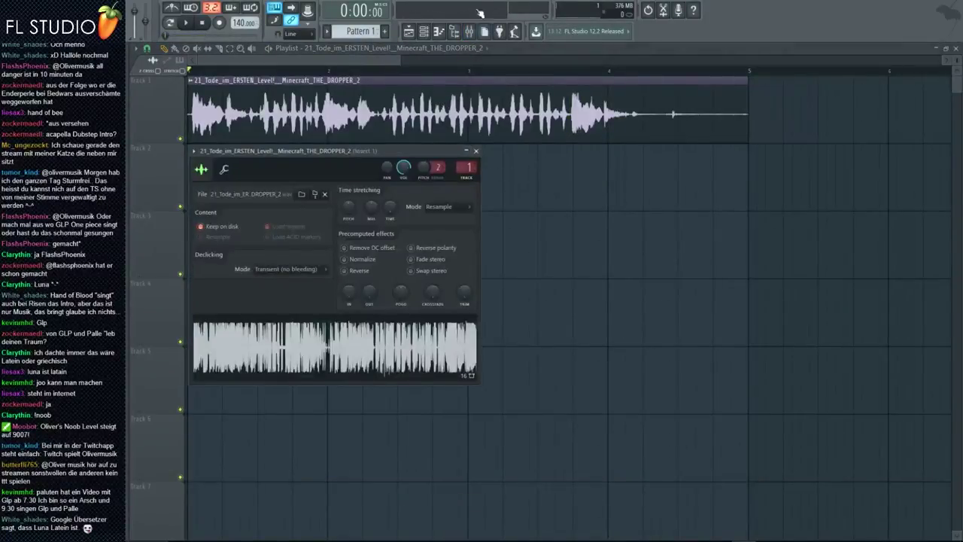
pyautogui.press('Escape')
# Extend the clip's left edge to restore its cut-off beginning, and align it with bar 1 on Track 1
pyautogui.scroll(-4, 273, 153)
pyautogui.moveTo(274, 129); pyautogui.dragTo(542, 128)
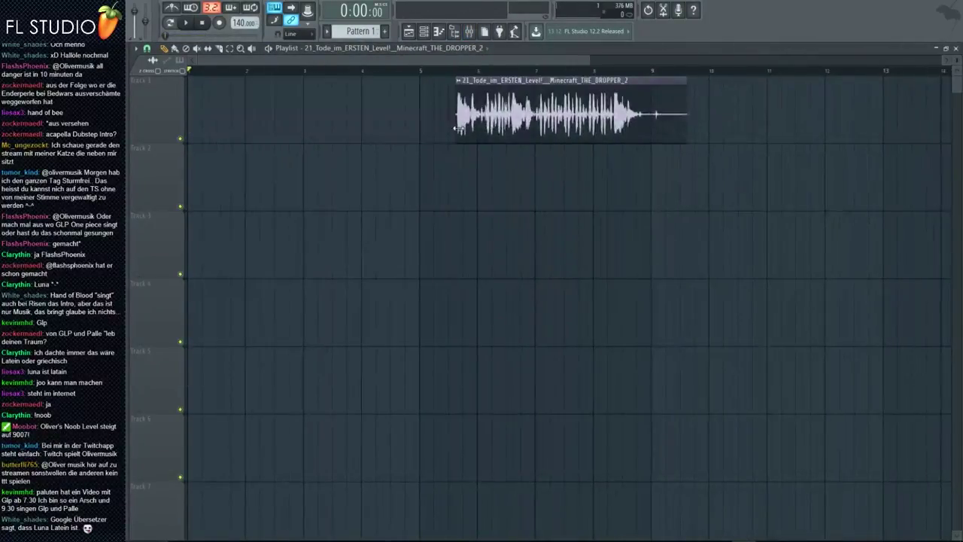
pyautogui.moveTo(456, 128)
pyautogui.mouseDown()
pyautogui.moveTo(333, 126)
pyautogui.moveTo(346, 117)
pyautogui.moveTo(443, 120)
pyautogui.moveTo(191, 89)
pyautogui.mouseUp()
pyautogui.click(400, 70)
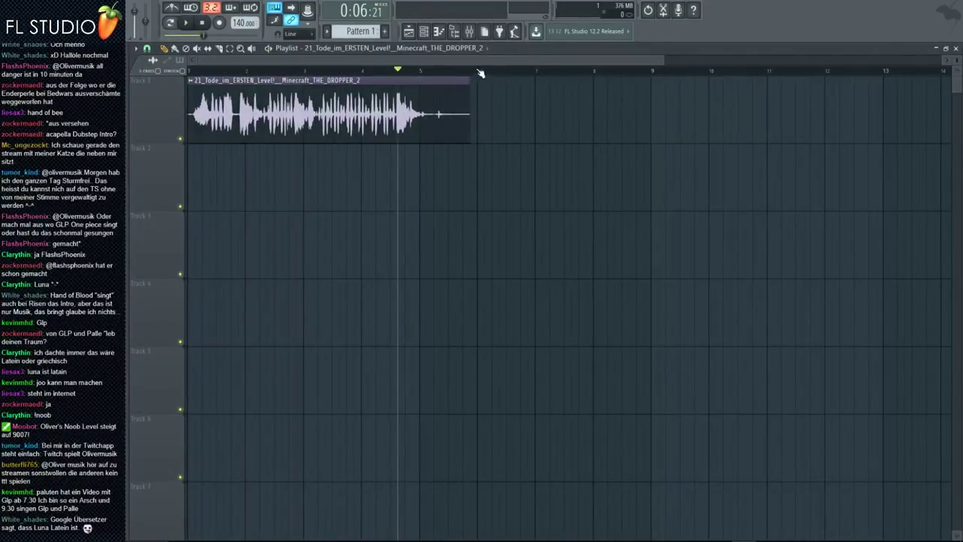
# Select the song range covering the clip from bar 1 and render the selection as the 16-bit WAV file "take it.wav"
pyautogui.moveTo(480, 71); pyautogui.dragTo(188, 72)
pyautogui.click(469, 30)
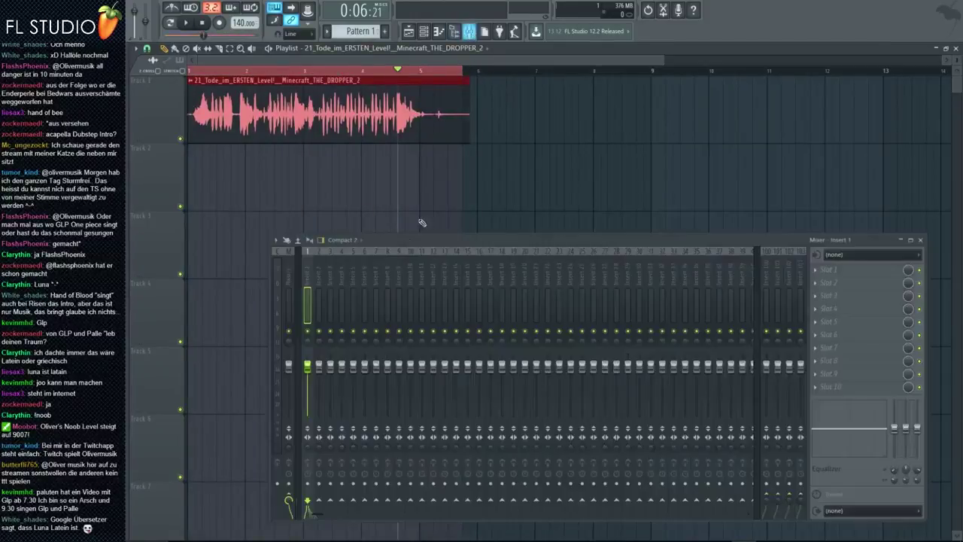
pyautogui.click(292, 305)
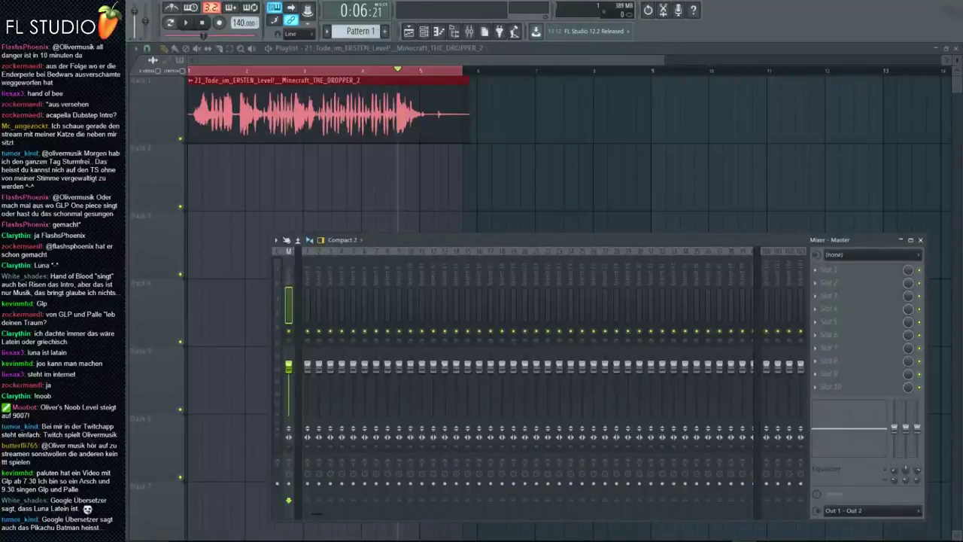
pyautogui.press('Return')
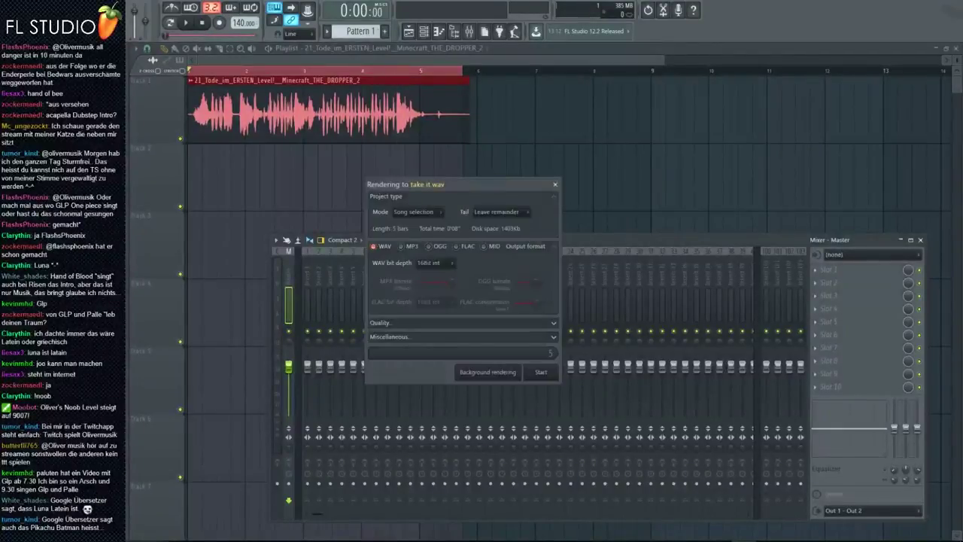
pyautogui.press('Return')
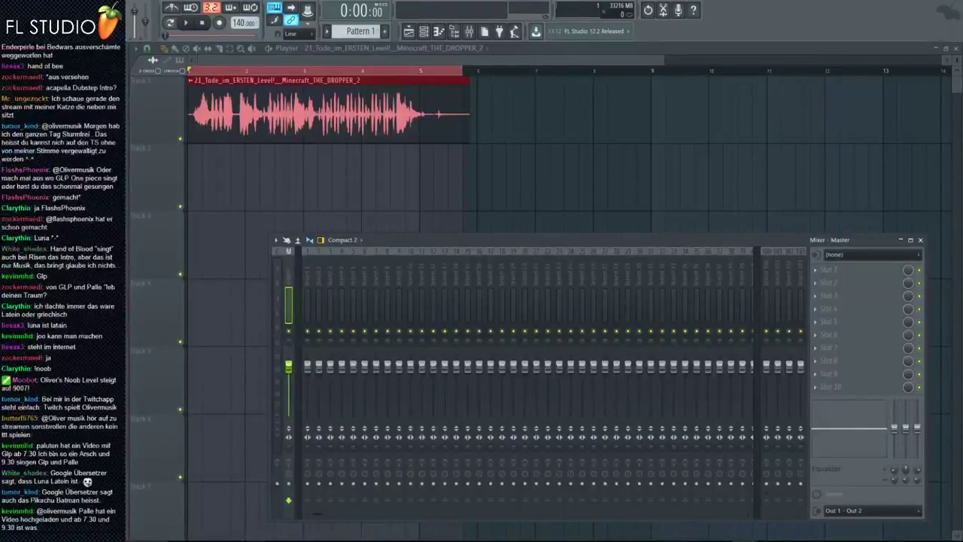
# Switch to the browser, search for "übersetzung" in a new tab and open Google Übersetzer
pyautogui.click(256, 541)
pyautogui.click(583, 40)
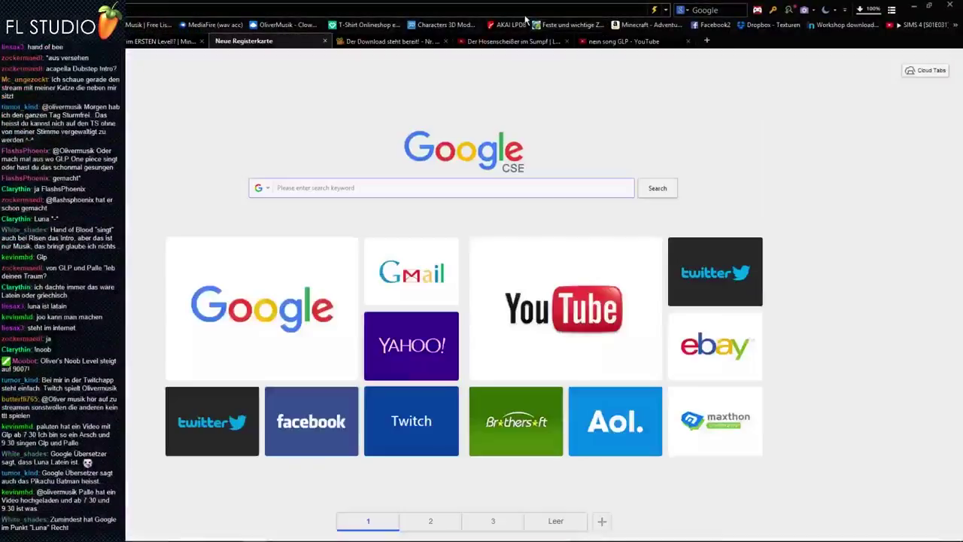
pyautogui.write('über')
pyautogui.press('Return')
pyautogui.click(541, 31)
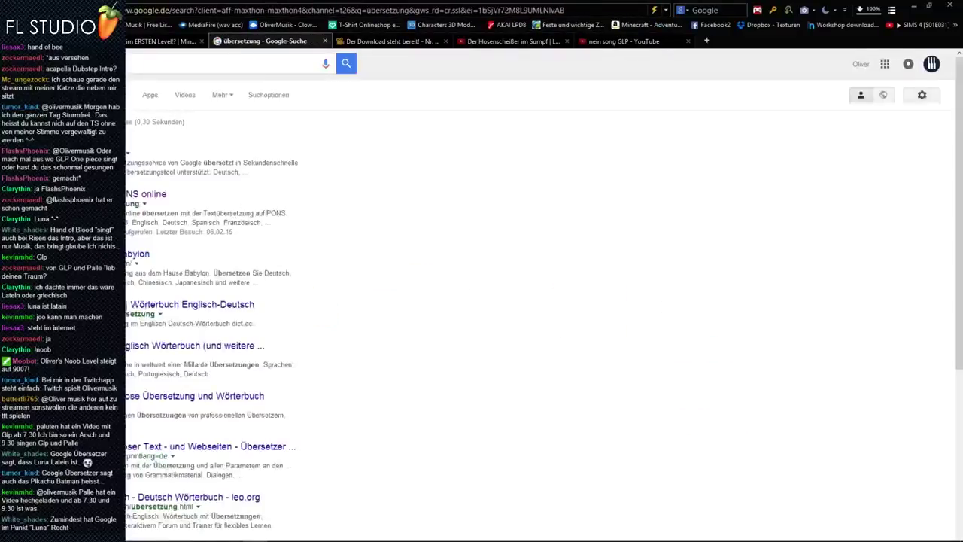
pyautogui.click(94, 143)
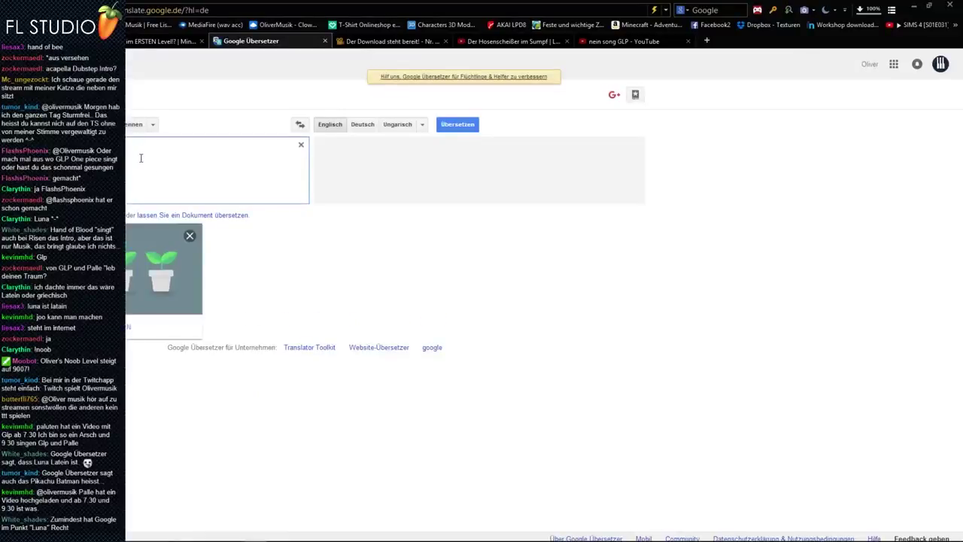
# Look up "Luna" in English and German, and retry the German translation with French as the source language
pyautogui.write('Luna')
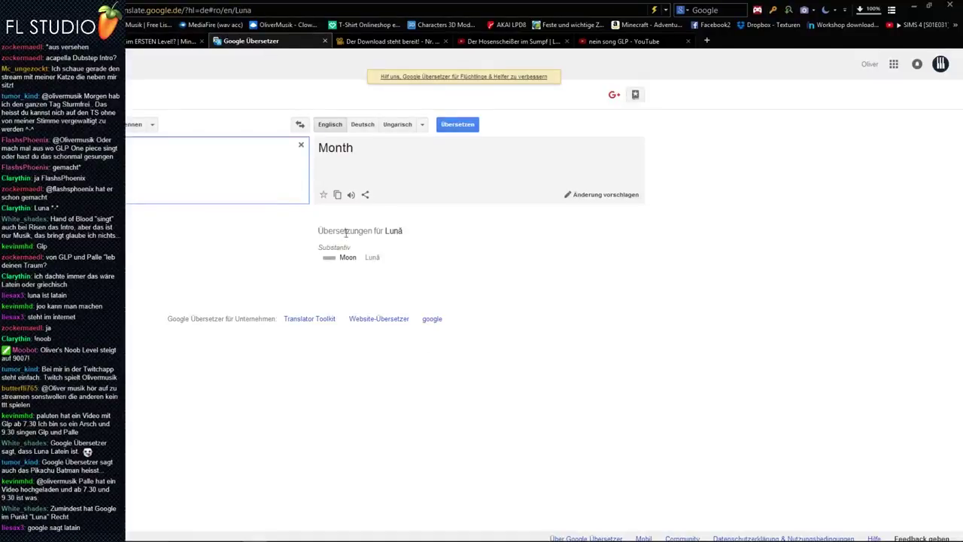
pyautogui.click(361, 132)
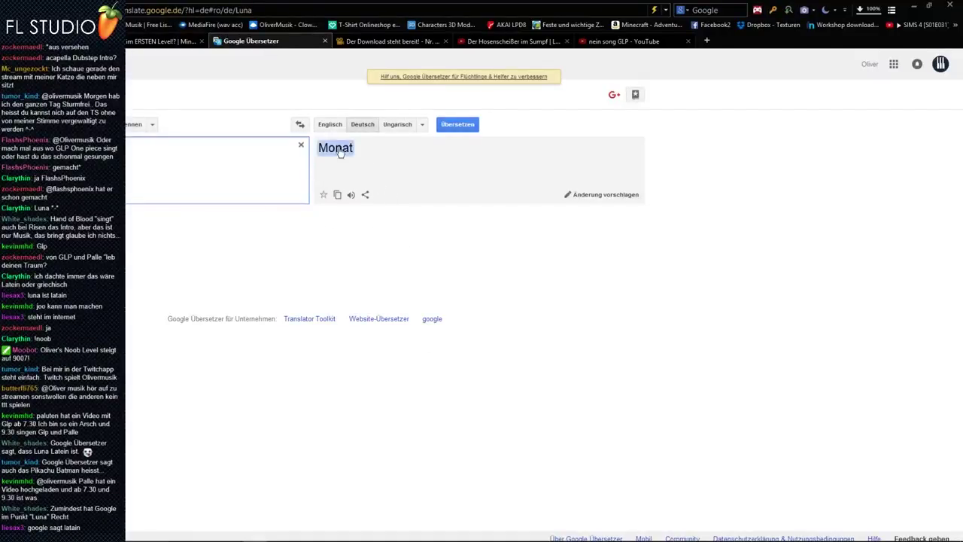
pyautogui.click(152, 124)
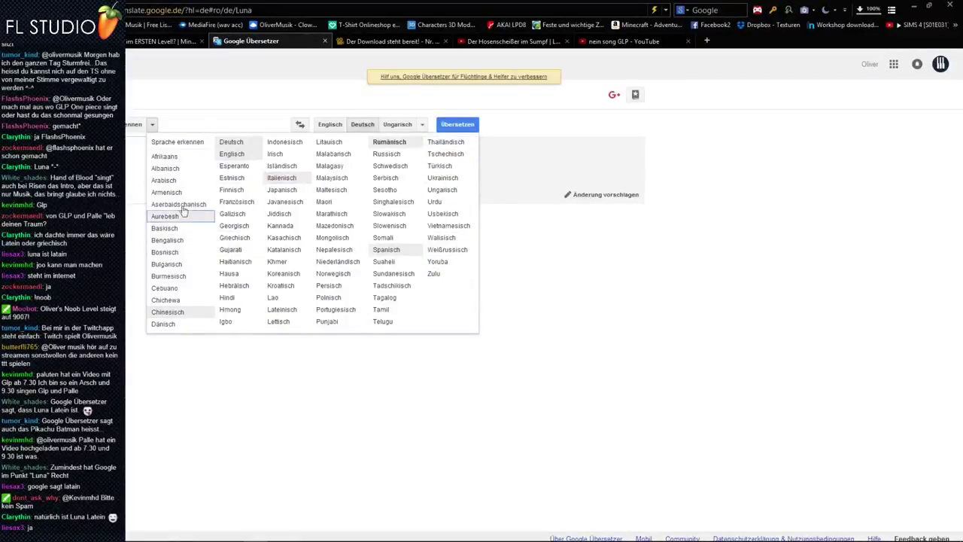
pyautogui.click(252, 203)
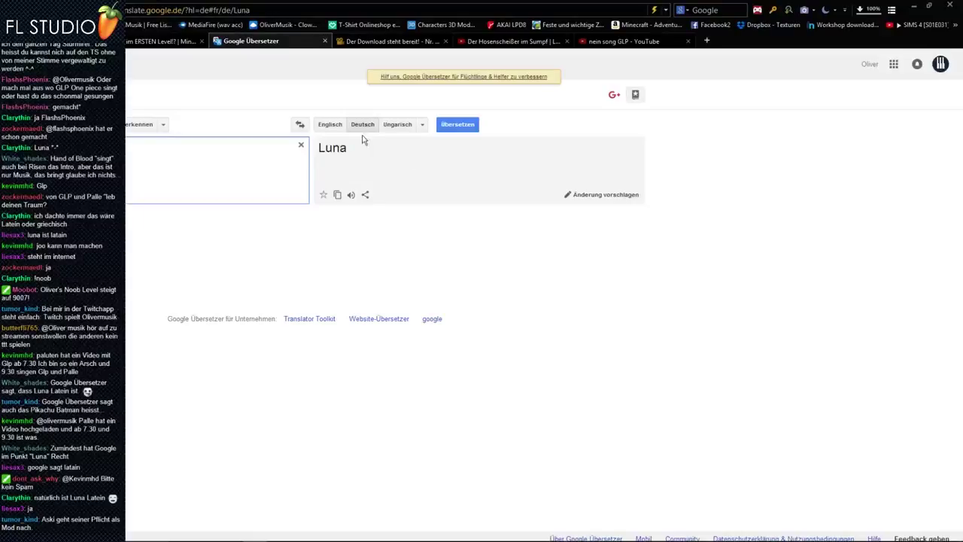
pyautogui.click(423, 125)
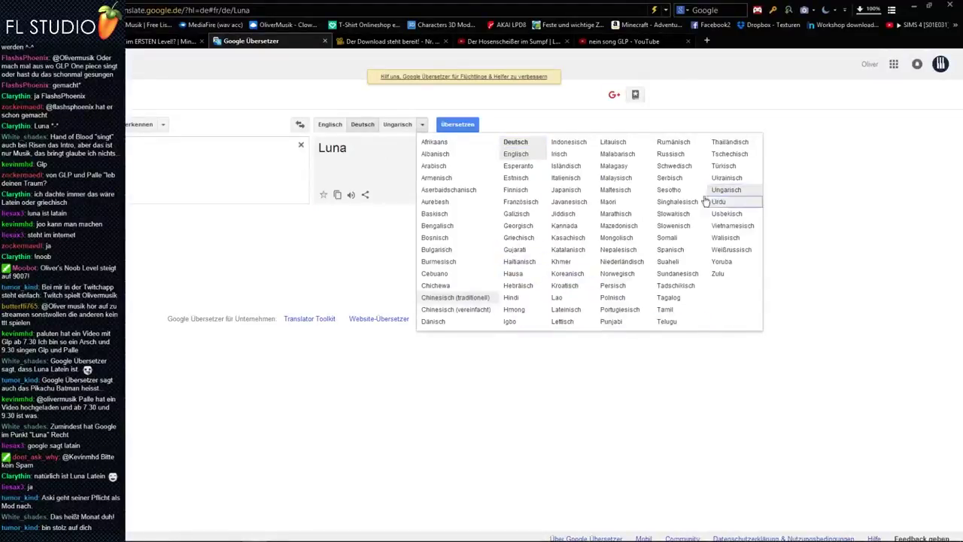
pyautogui.click(747, 125)
# Close the translator tab and minimize the browser to return to the FL Studio playlist
pyautogui.middleClick(265, 43)
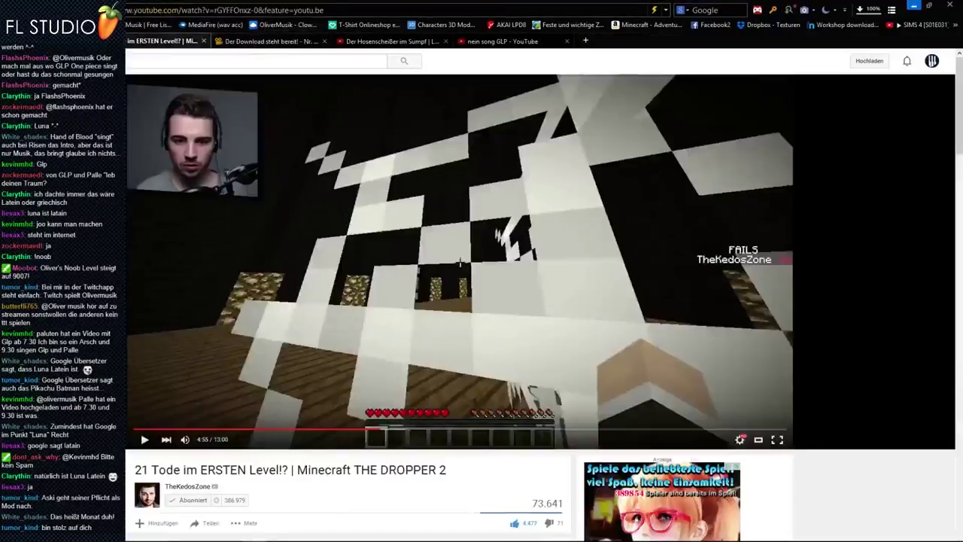
pyautogui.click(915, 7)
pyautogui.rightClick(281, 174)
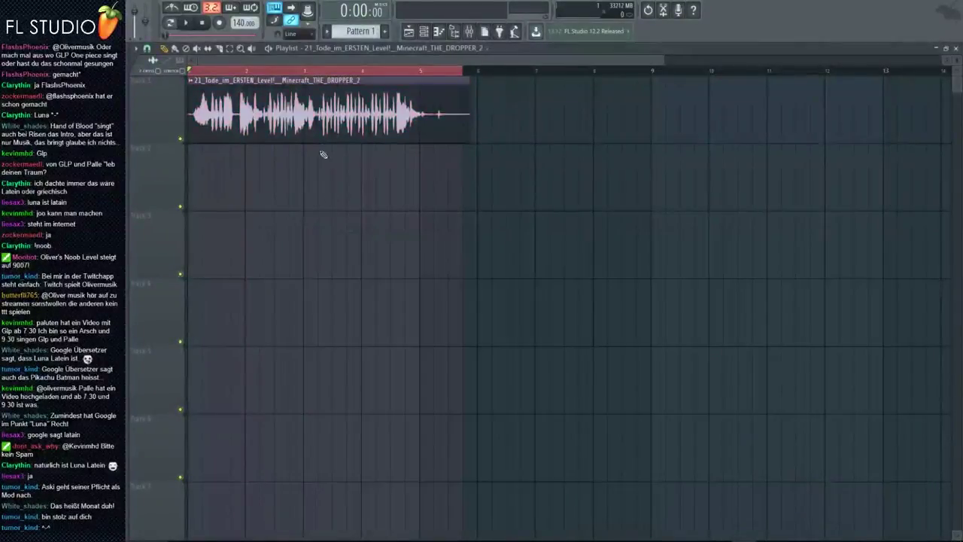
pyautogui.scroll(4, 131, 251)
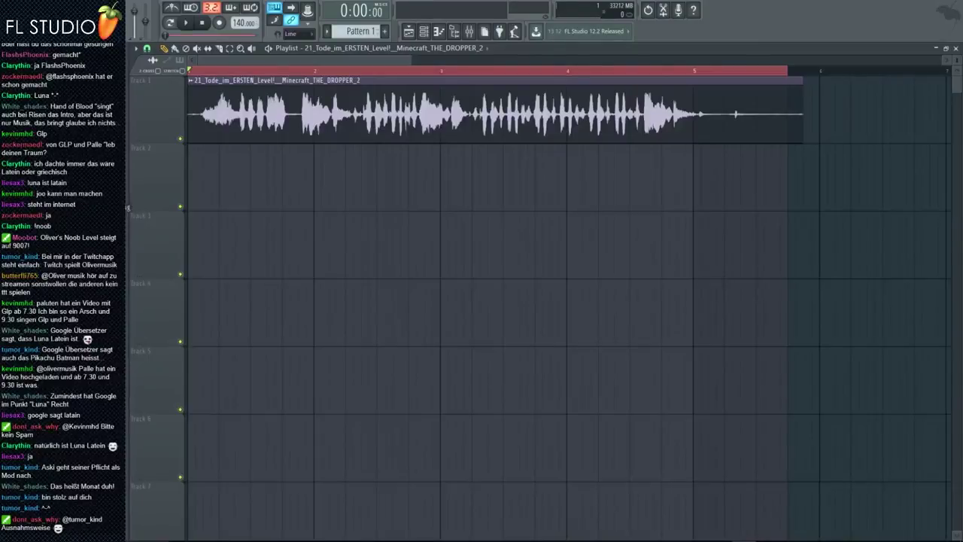
# Replace the original audio clip on Track 1 with the rendered "take it" sample, starting at bar 1
pyautogui.click(83, 219)
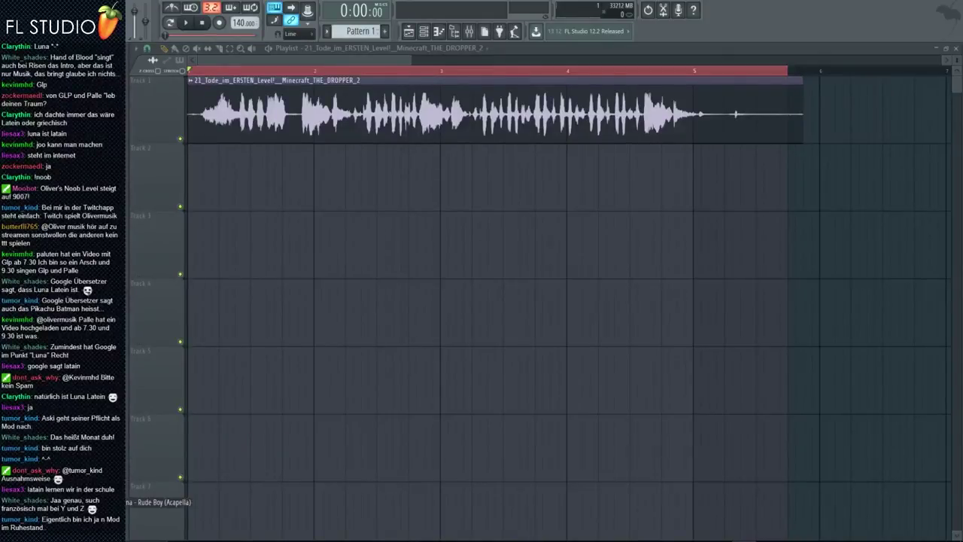
pyautogui.moveTo(91, 514); pyautogui.dragTo(209, 245)
pyautogui.scroll(-3, 268, 156)
pyautogui.rightClick(263, 83)
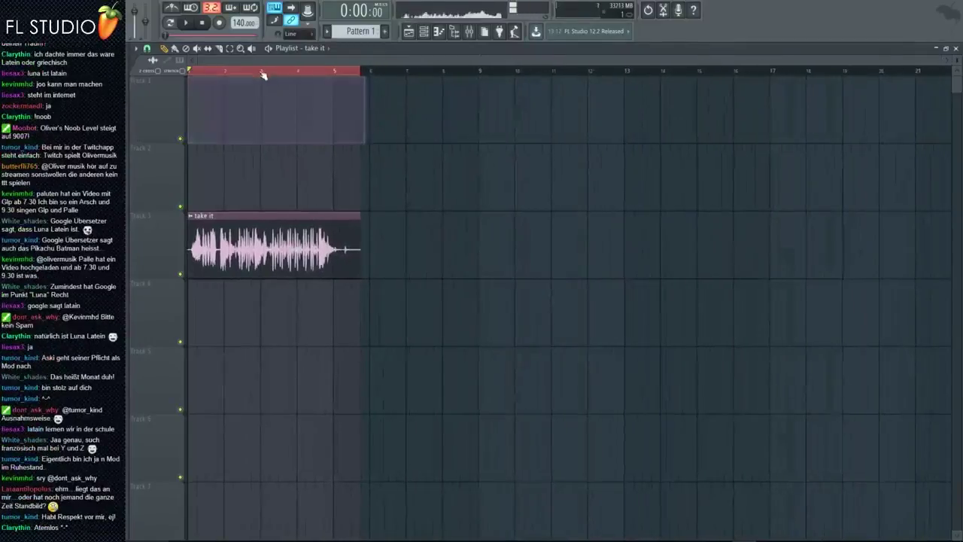
pyautogui.moveTo(277, 262); pyautogui.dragTo(277, 126)
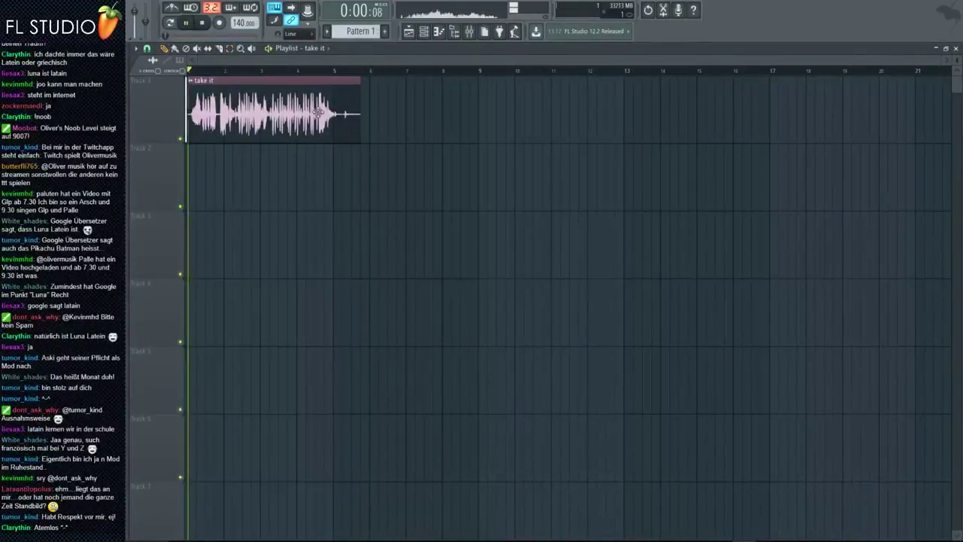
# Open the "take it" clip's channel settings and set its time stretching time to (none)
pyautogui.doubleClick(277, 113)
pyautogui.rightClick(404, 222)
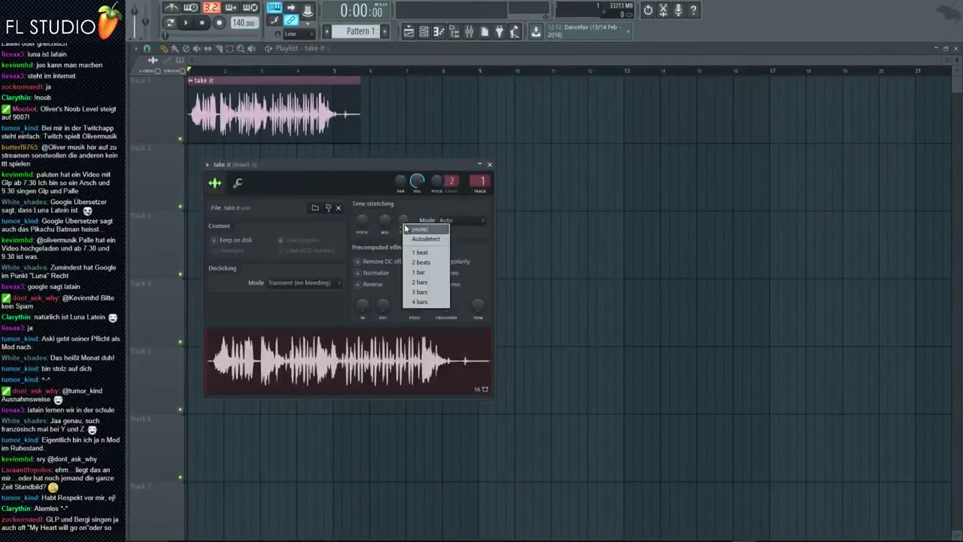
pyautogui.click(413, 230)
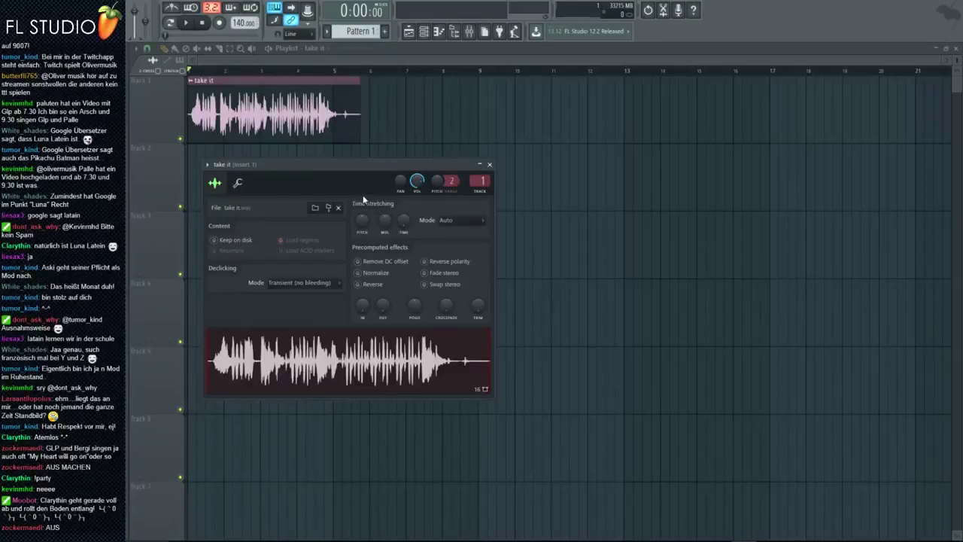
# Load Fruity parametric EQ 2 into the first effect slot of mixer Insert 1 and move its window clear of the sample settings
pyautogui.click(474, 33)
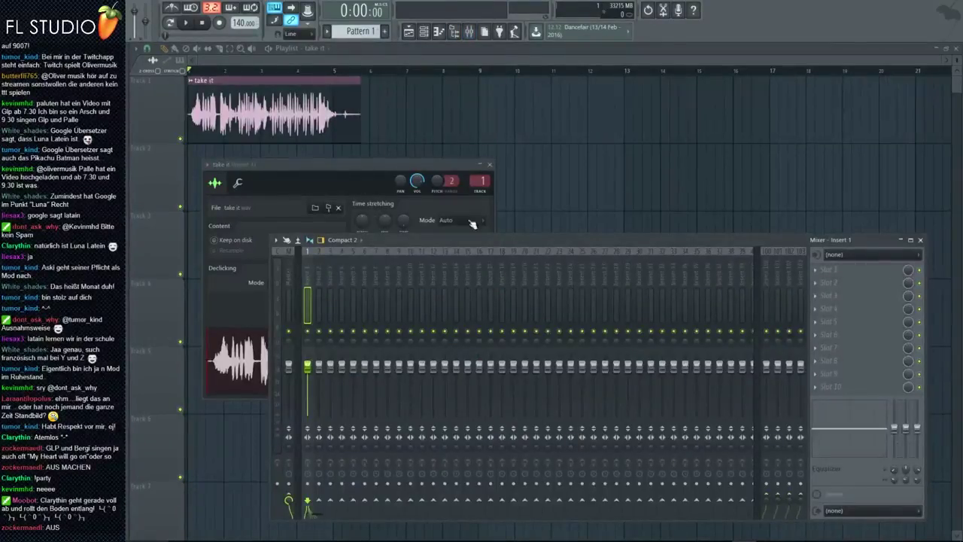
pyautogui.click(824, 269)
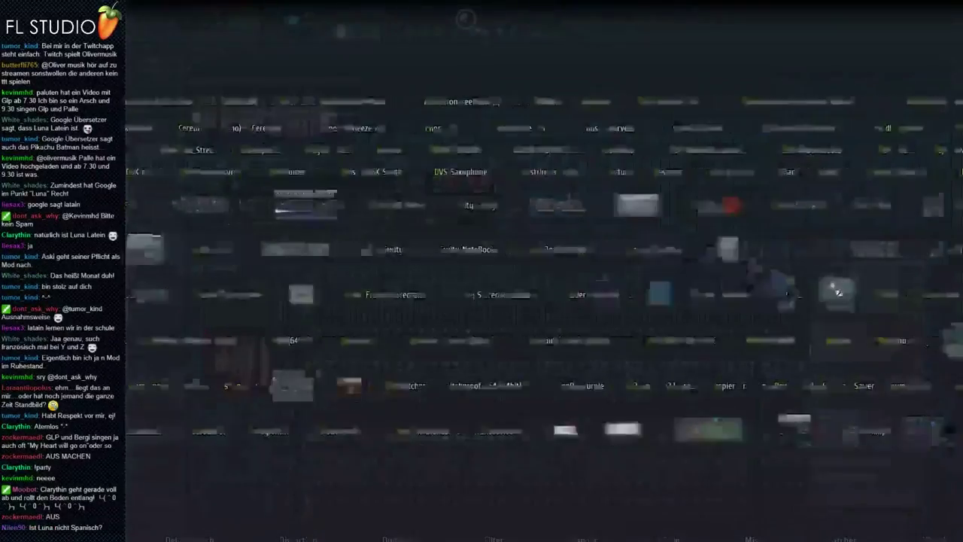
pyautogui.click(829, 280)
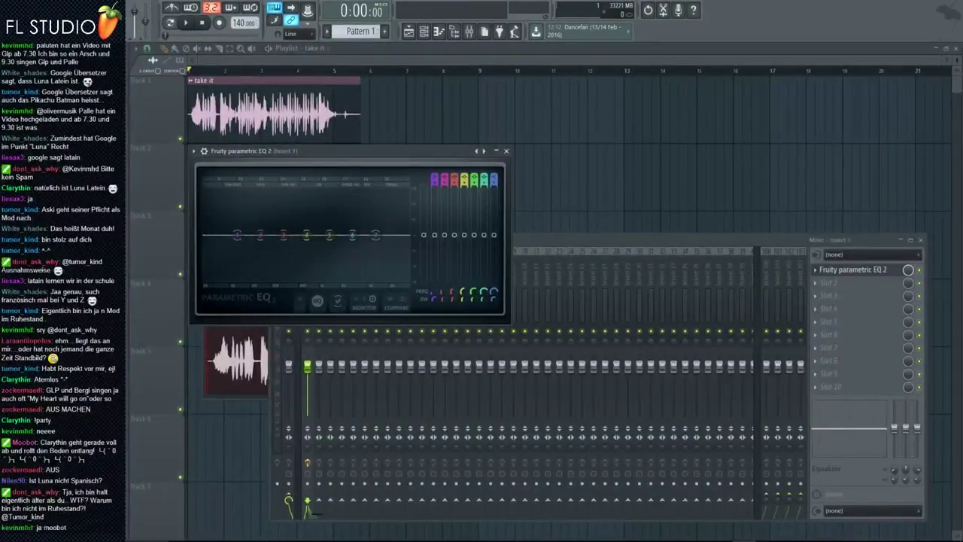
pyautogui.moveTo(400, 153); pyautogui.dragTo(511, 147)
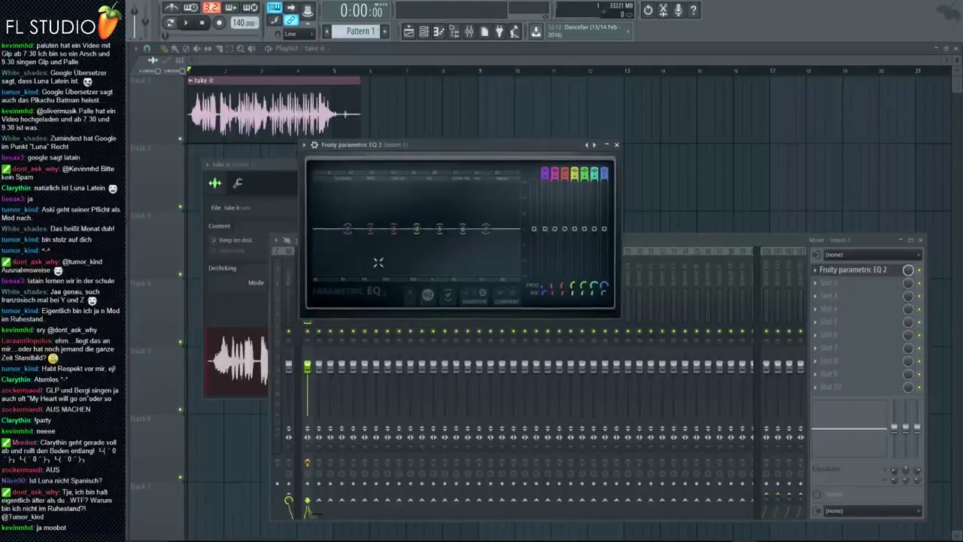
# Lower EQ band 3 slightly and raise band 6 slightly at a higher frequency while auditioning the vocal
pyautogui.press('space')
pyautogui.moveTo(394, 229); pyautogui.dragTo(404, 239)
pyautogui.press('space')
pyautogui.press('space')
pyautogui.press('space')
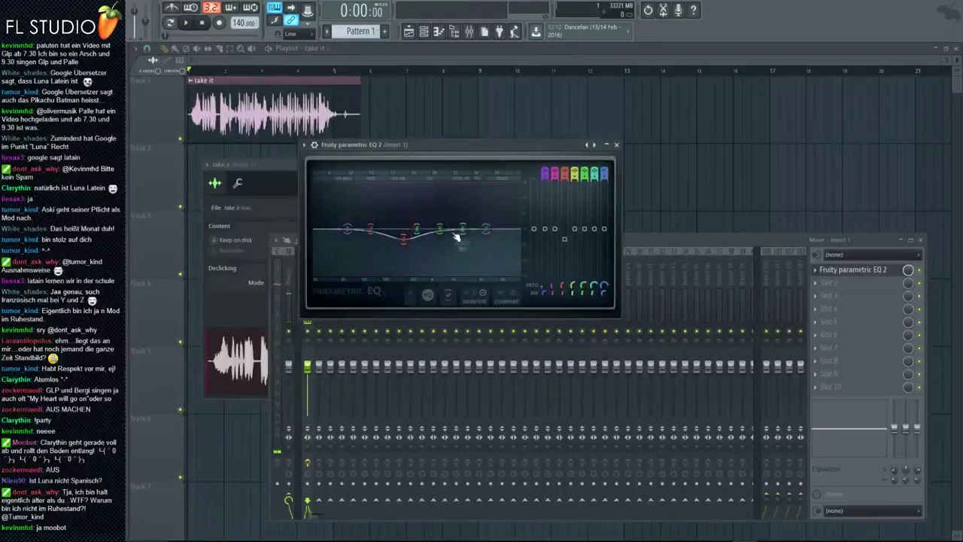
pyautogui.moveTo(463, 229); pyautogui.dragTo(491, 222)
# Turn EQ band 1 into a steep low cut and lower bands 2 and 5 slightly while the vocal plays
pyautogui.moveTo(347, 229); pyautogui.dragTo(343, 275)
pyautogui.press('space')
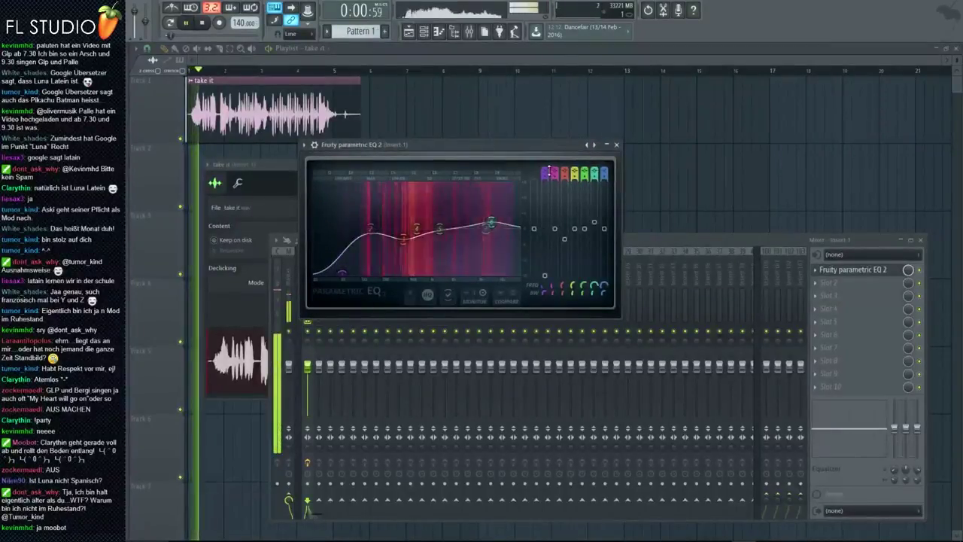
pyautogui.moveTo(544, 172)
pyautogui.mouseDown()
pyautogui.moveTo(545, 184)
pyautogui.moveTo(545, 167)
pyautogui.mouseUp()
pyautogui.moveTo(370, 229); pyautogui.dragTo(368, 233)
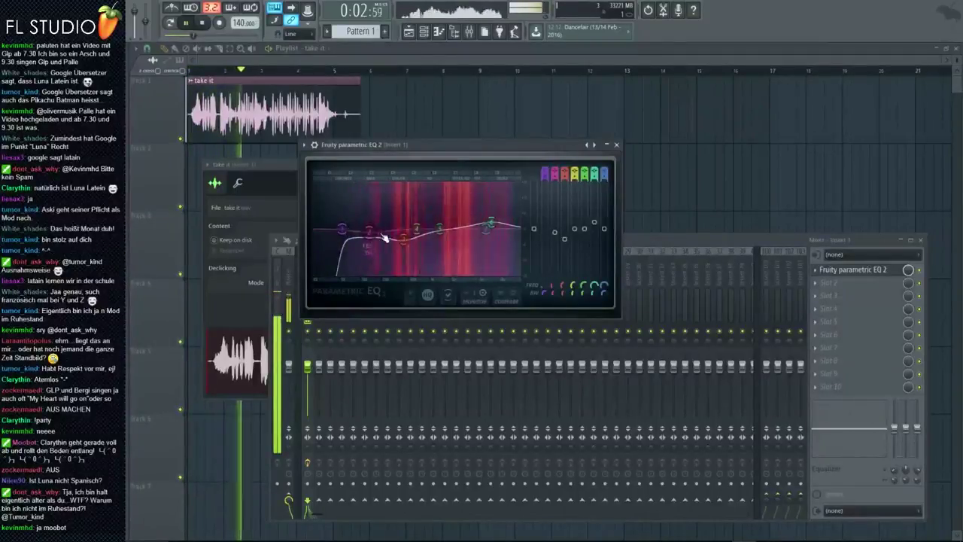
pyautogui.moveTo(441, 228); pyautogui.dragTo(495, 224)
pyautogui.press('space')
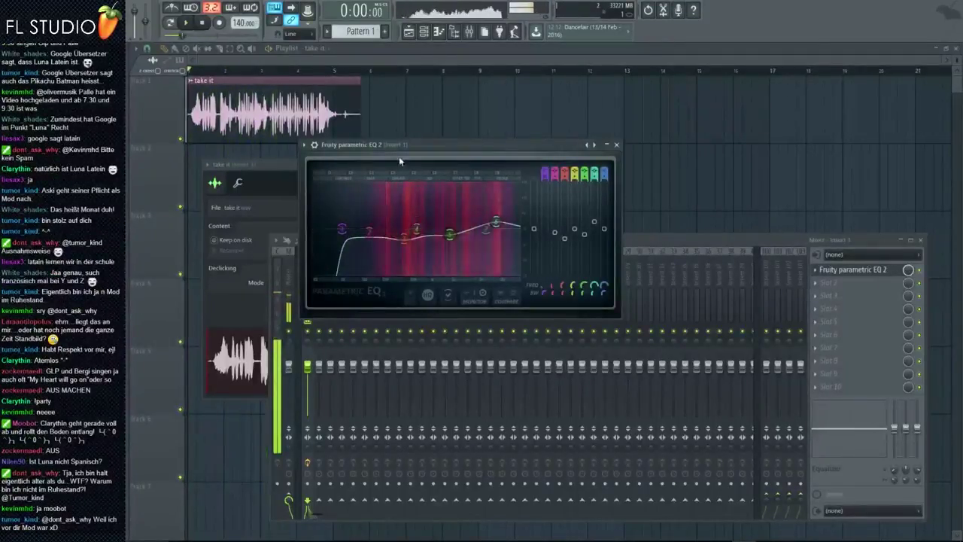
# Show the unsorted channels in the channel rack and replace the Sampler channel with reFX Nexus
pyautogui.click(424, 32)
pyautogui.moveTo(492, 160); pyautogui.dragTo(627, 152)
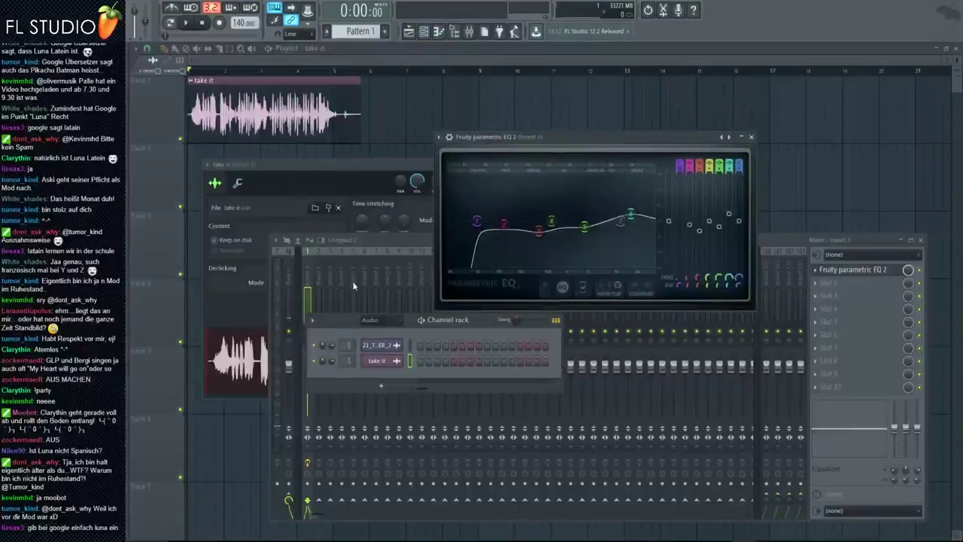
pyautogui.click(370, 319)
pyautogui.click(388, 354)
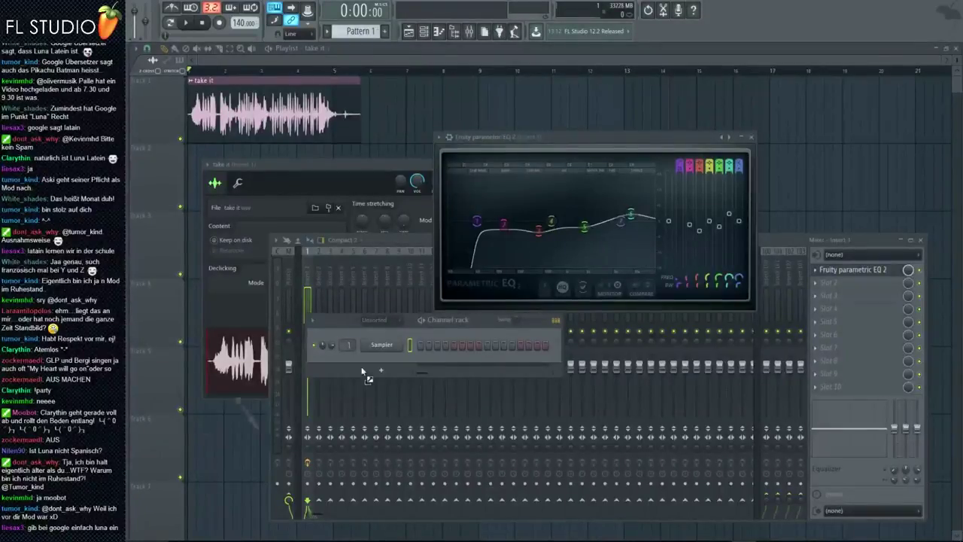
pyautogui.moveTo(361, 371); pyautogui.dragTo(362, 361)
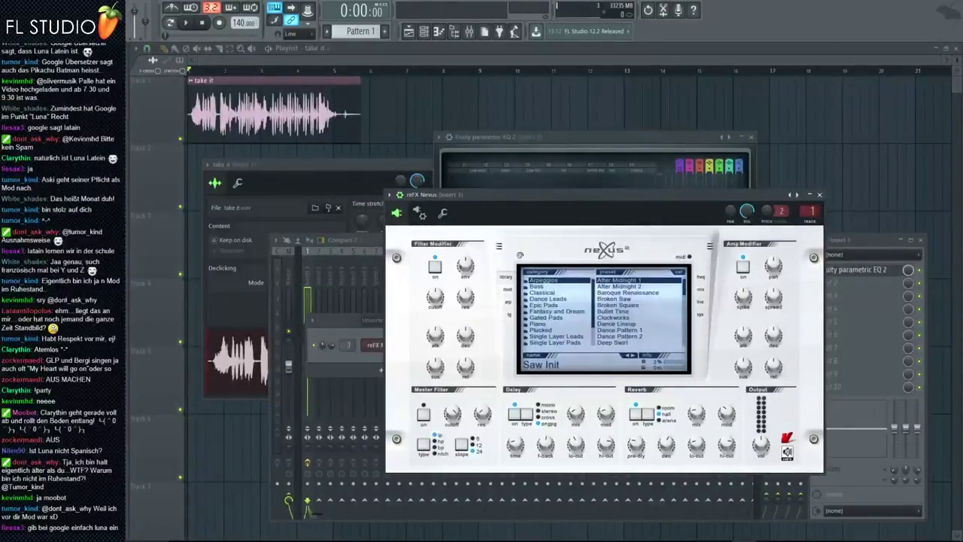
# Route the reFX Nexus channel to mixer track 2
pyautogui.moveTo(810, 212); pyautogui.dragTo(810, 205)
pyautogui.rightClick(318, 262)
pyautogui.press('Escape')
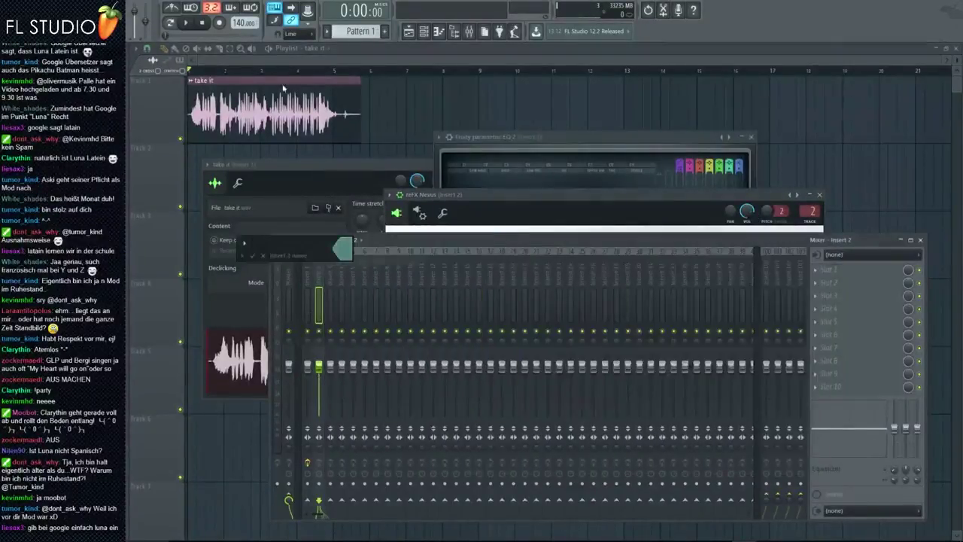
# Play the vocal clip and trim its beginning up to just before the second vocal phrase near bar 2
pyautogui.click(190, 23)
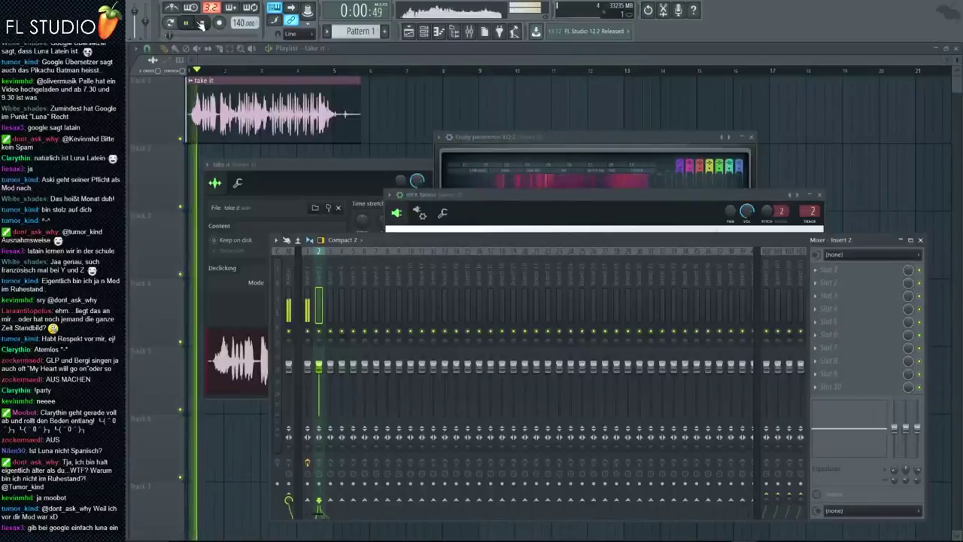
pyautogui.click(191, 70)
pyautogui.scroll(4, 181, 79)
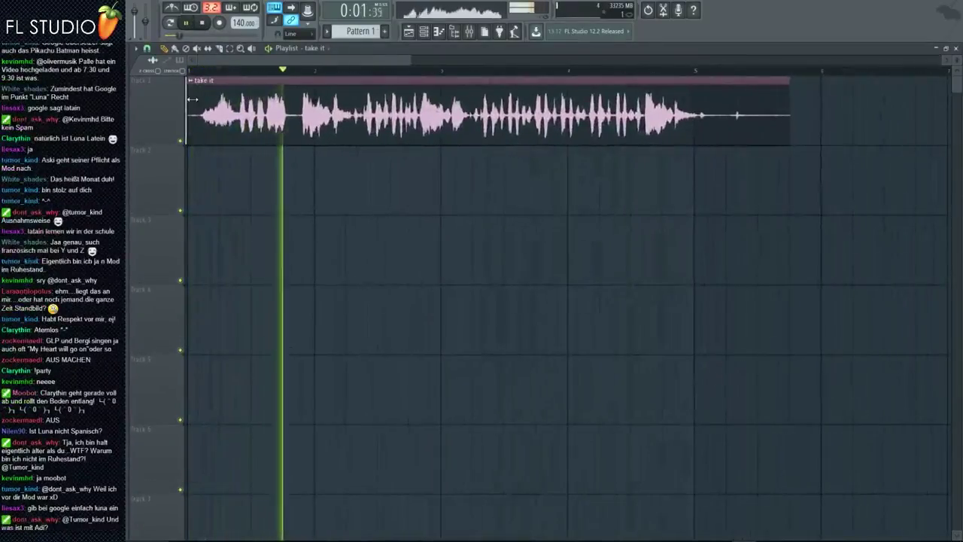
pyautogui.press('space')
pyautogui.moveTo(191, 101); pyautogui.dragTo(290, 93)
pyautogui.scroll(3, 293, 90)
pyautogui.scroll(2, 293, 91)
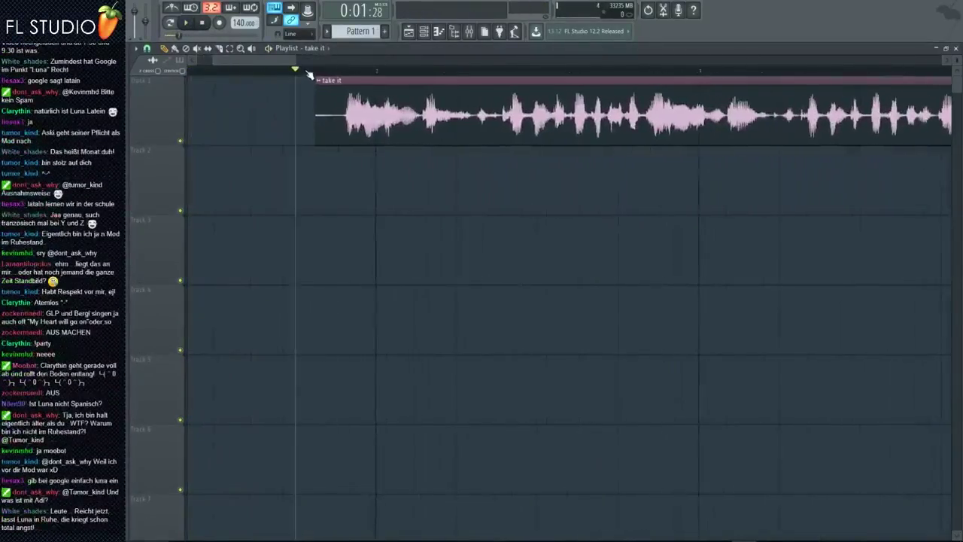
# Move the trimmed clip so its vocal onset lines up with bar 2, and play it from there
pyautogui.press('space')
pyautogui.scroll(5, 359, 136)
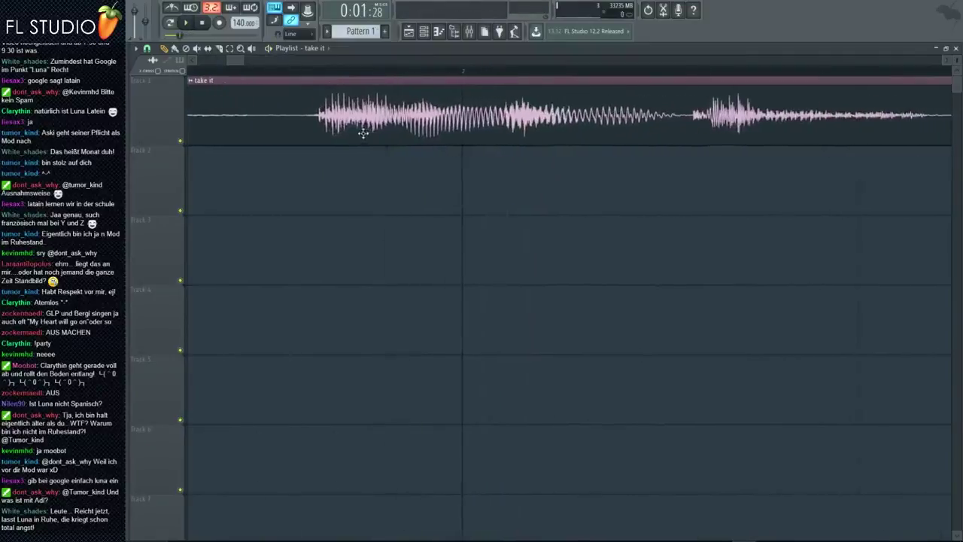
pyautogui.moveTo(361, 132); pyautogui.dragTo(499, 117)
pyautogui.scroll(-4, 469, 82)
pyautogui.click(478, 73)
pyautogui.press('space')
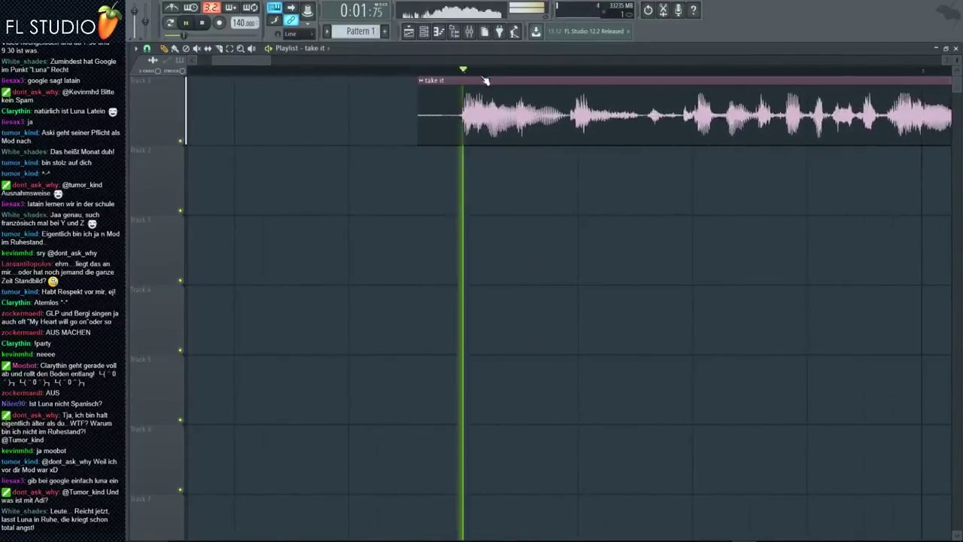
pyautogui.press('space')
# Shift the clip half a bar earlier so its vocal starts on beat 3 of bar 1, and audition it
pyautogui.scroll(6, 700, 117)
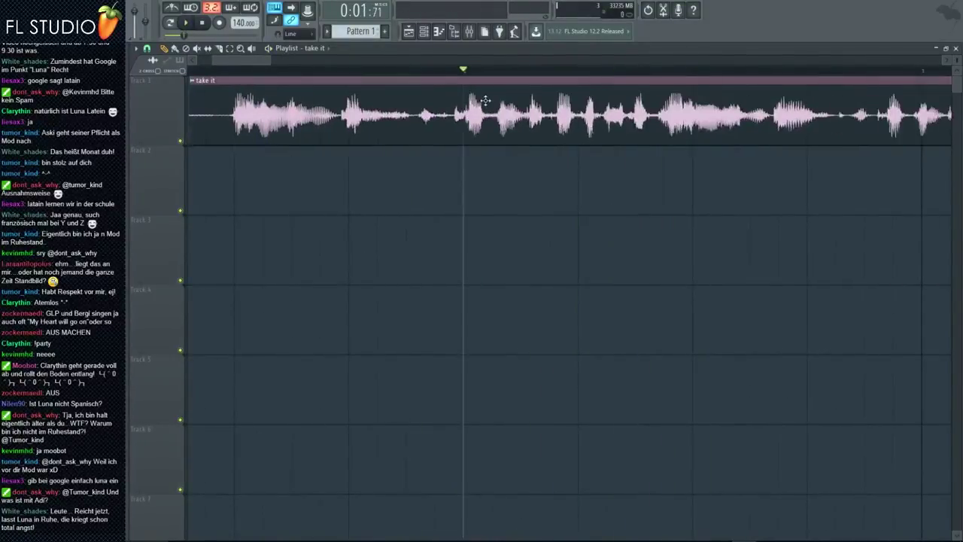
pyautogui.scroll(-5, 548, 120)
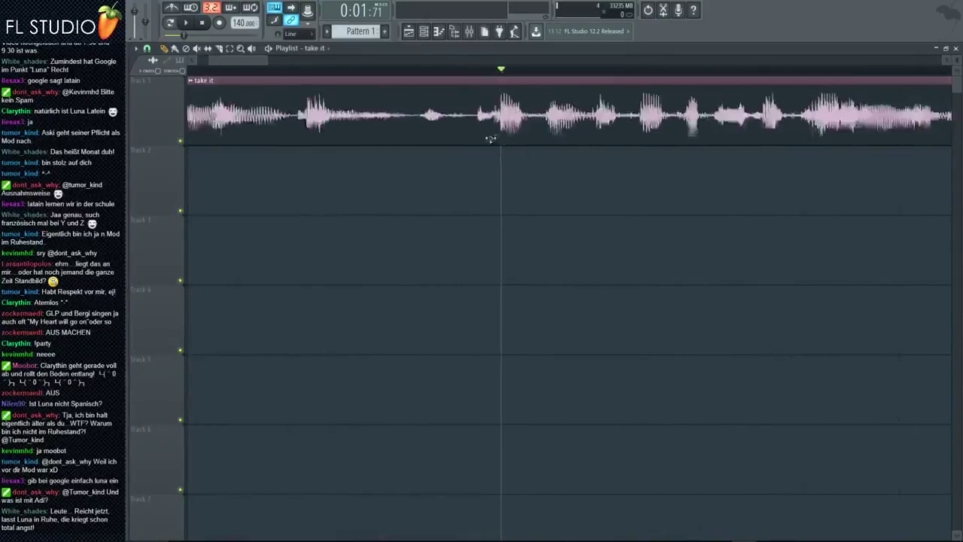
pyautogui.press('space')
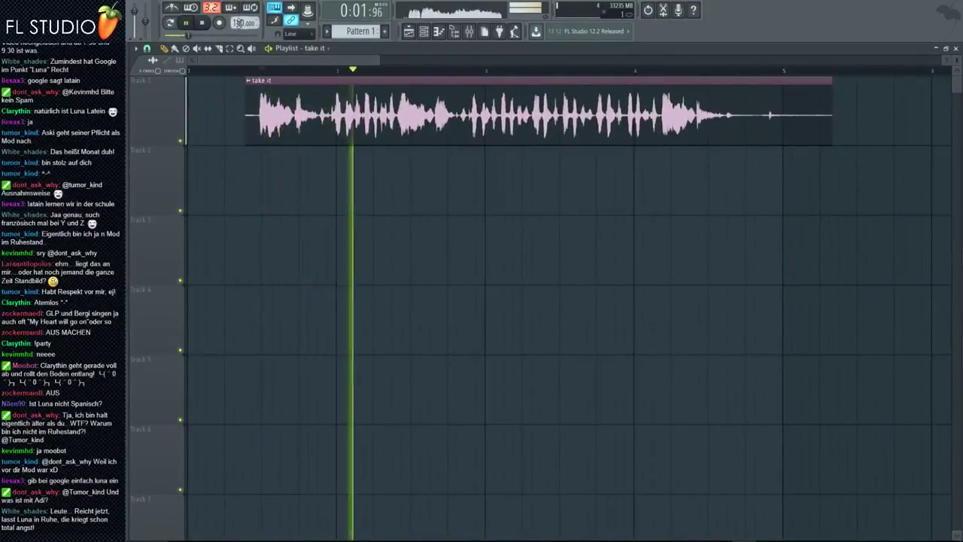
pyautogui.press('space')
# Tap the song tempo in along with the playing vocal, setting it to 155 with the tempo tapper
pyautogui.rightClick(243, 22)
pyautogui.click(342, 31)
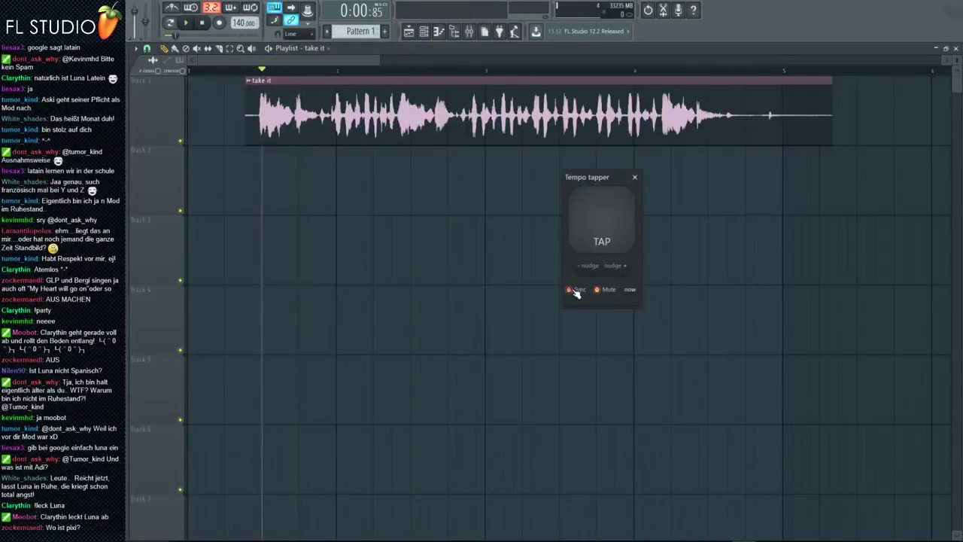
pyautogui.click(187, 24)
pyautogui.press('space')
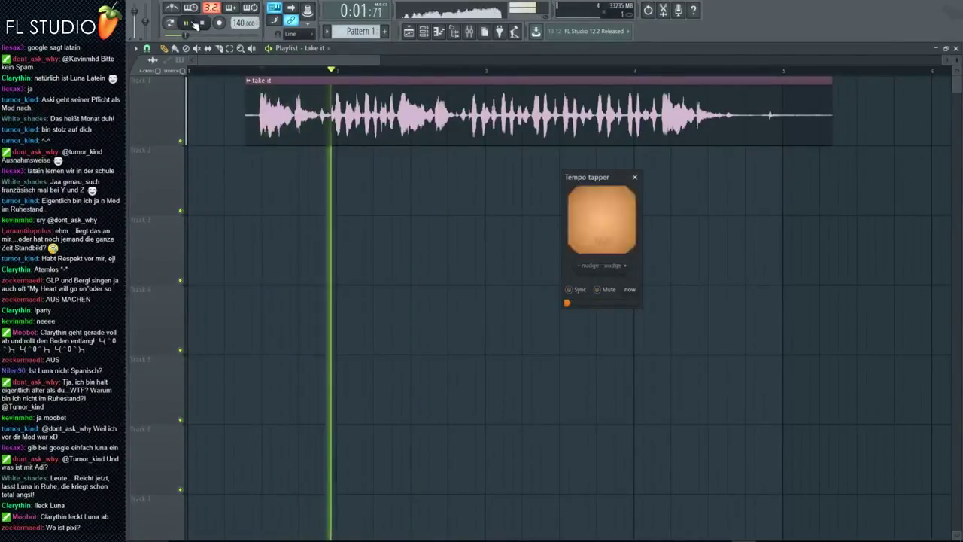
pyautogui.press('space')
pyautogui.press('space')
pyautogui.press('space')
pyautogui.click(201, 24)
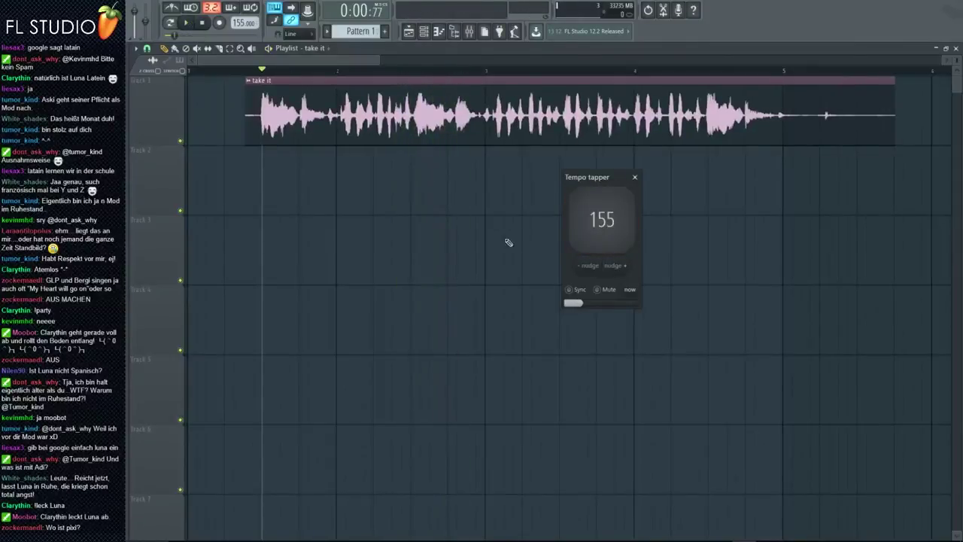
pyautogui.click(635, 177)
# Turn on the metronome and play the vocal clip to compare its phrases with the bar lines
pyautogui.click(177, 7)
pyautogui.press('space')
pyautogui.scroll(5, 271, 125)
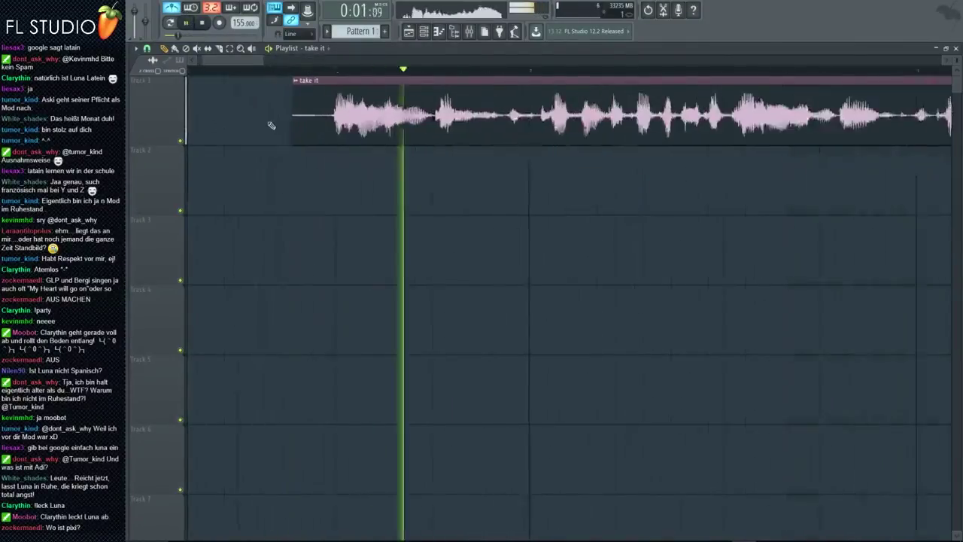
pyautogui.moveTo(512, 125); pyautogui.dragTo(385, 128)
pyautogui.press('space')
pyautogui.moveTo(695, 136); pyautogui.dragTo(552, 118)
pyautogui.scroll(2, 551, 119)
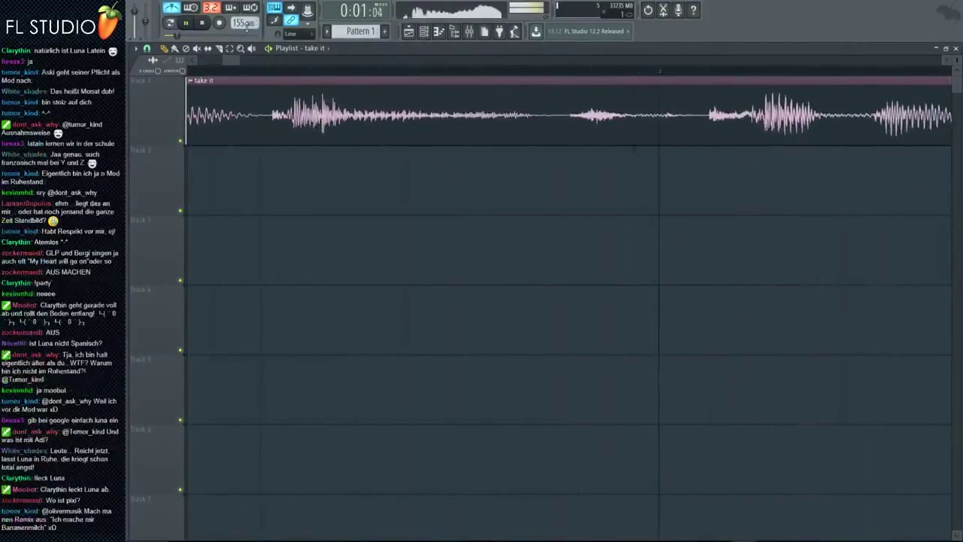
pyautogui.press('space')
# Lower the project tempo to 146 and play the vocal clip from its start against the metronome
pyautogui.moveTo(237, 23); pyautogui.dragTo(237, 29)
pyautogui.scroll(-5, 689, 122)
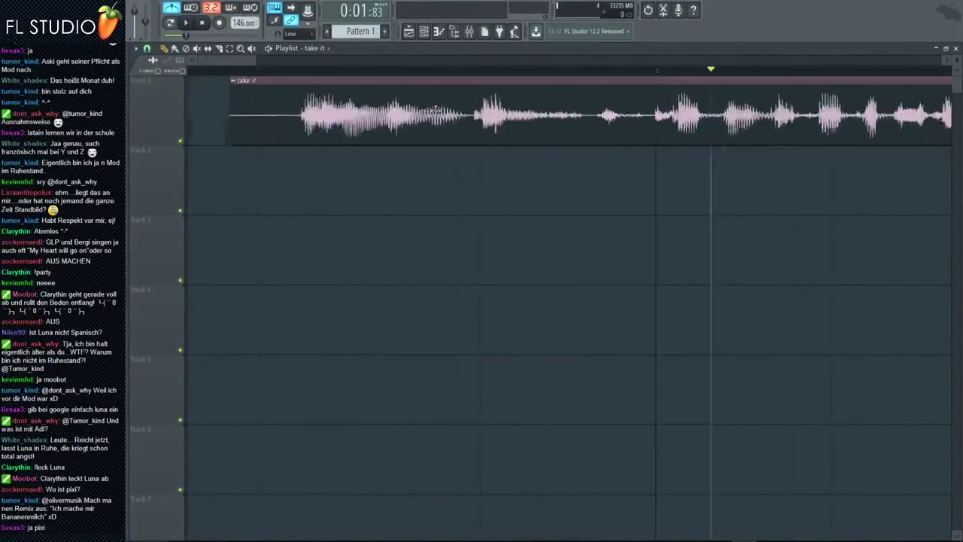
pyautogui.click(329, 73)
pyautogui.press('space')
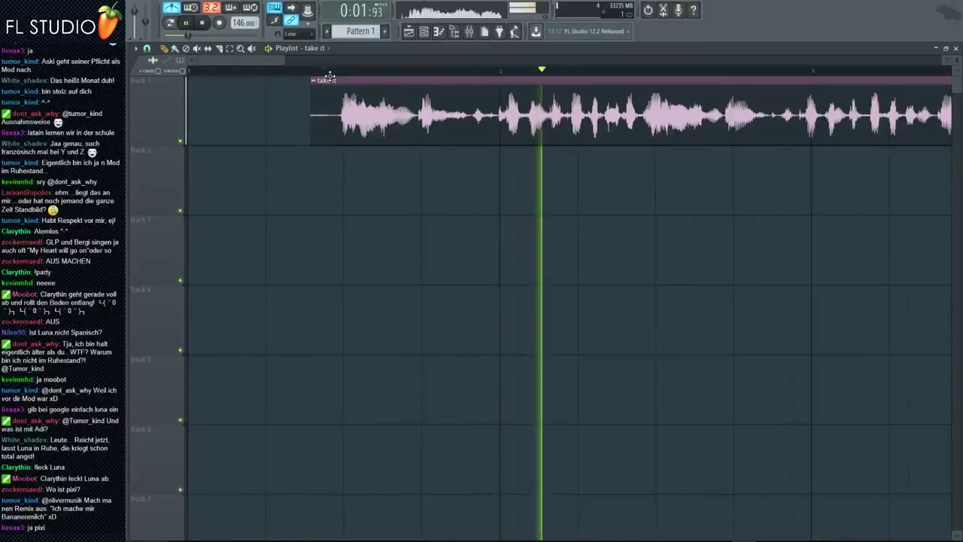
pyautogui.press('space')
pyautogui.scroll(2, 735, 178)
pyautogui.scroll(2, 735, 178)
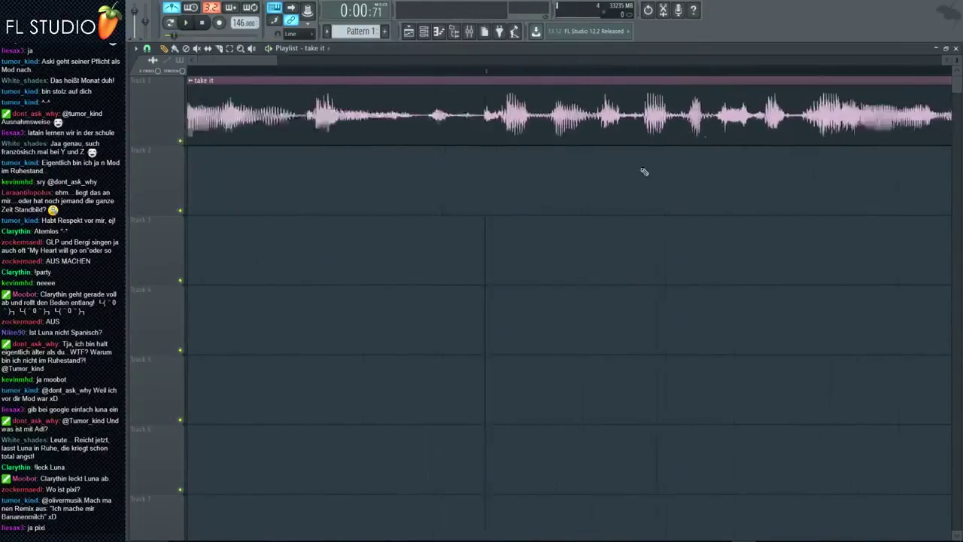
# Set the project tempo to 149, checking the later vocal onsets against the bar lines, and play the clip
pyautogui.hscroll(2, 642, 172)
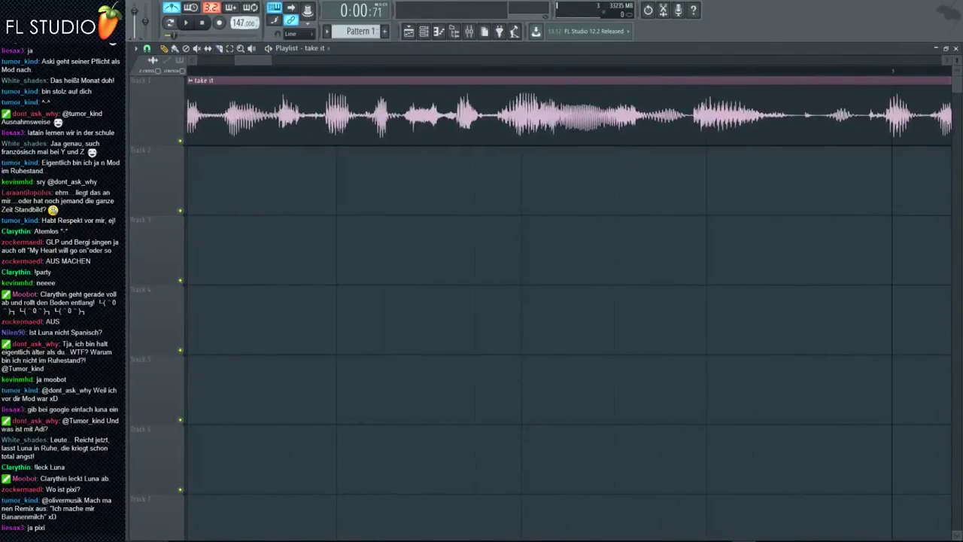
pyautogui.scroll(3, 577, 172)
pyautogui.press('space')
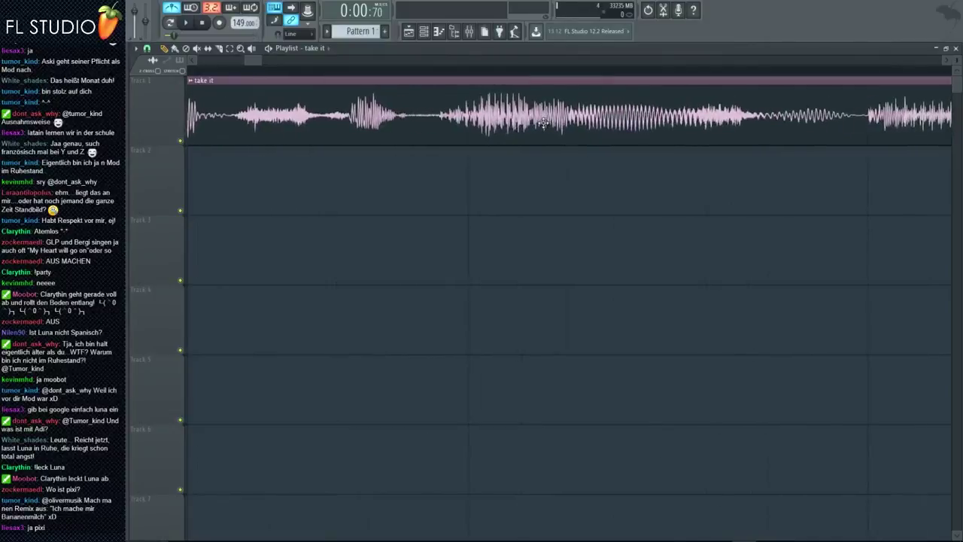
pyautogui.scroll(2, 525, 146)
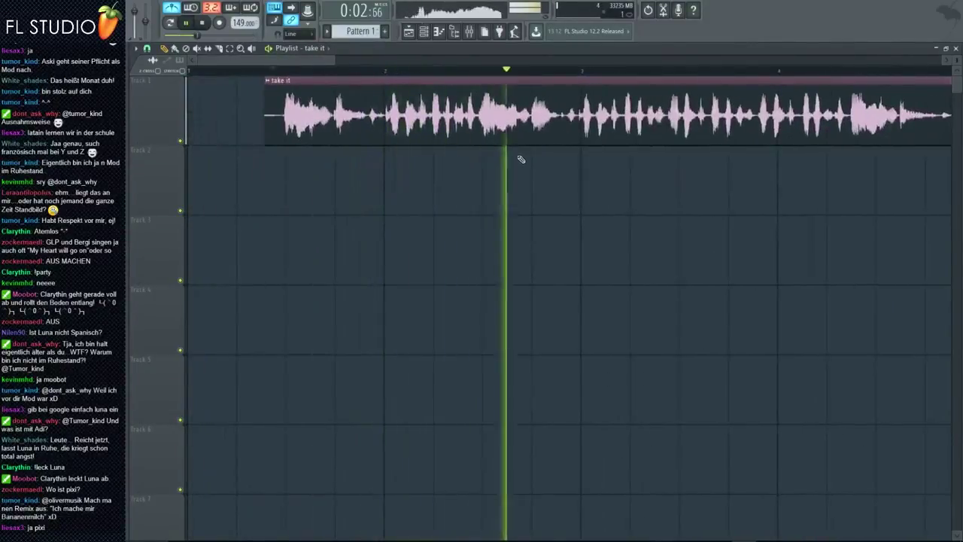
pyautogui.press('space')
pyautogui.press('space')
# Slice the vocal clip in the quiet gap just before the phrase that starts at bar 3
pyautogui.click(208, 50)
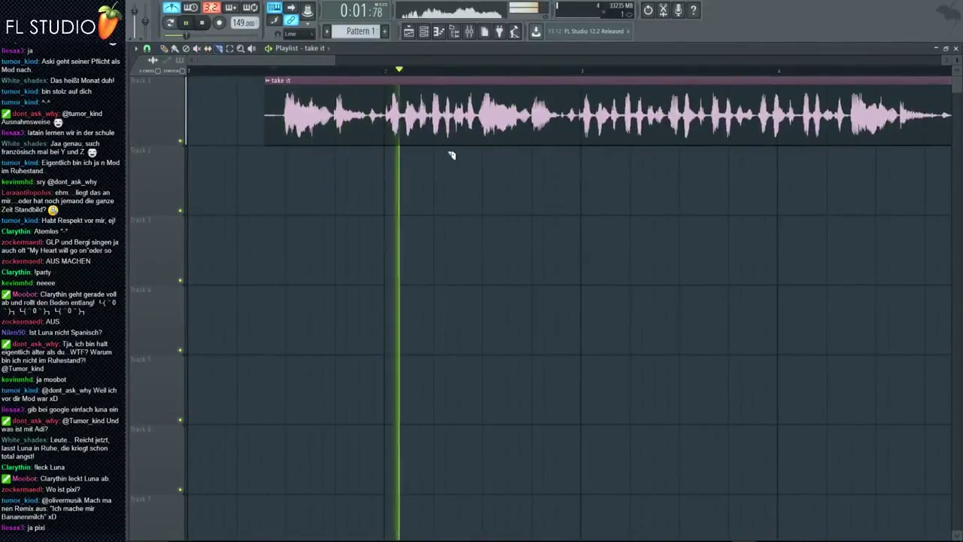
pyautogui.scroll(2, 403, 145)
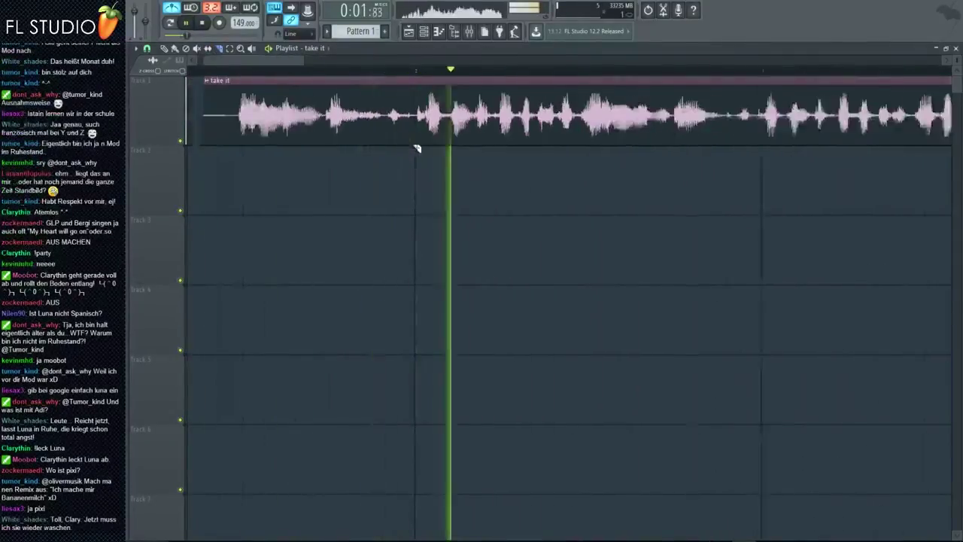
pyautogui.scroll(2, 419, 146)
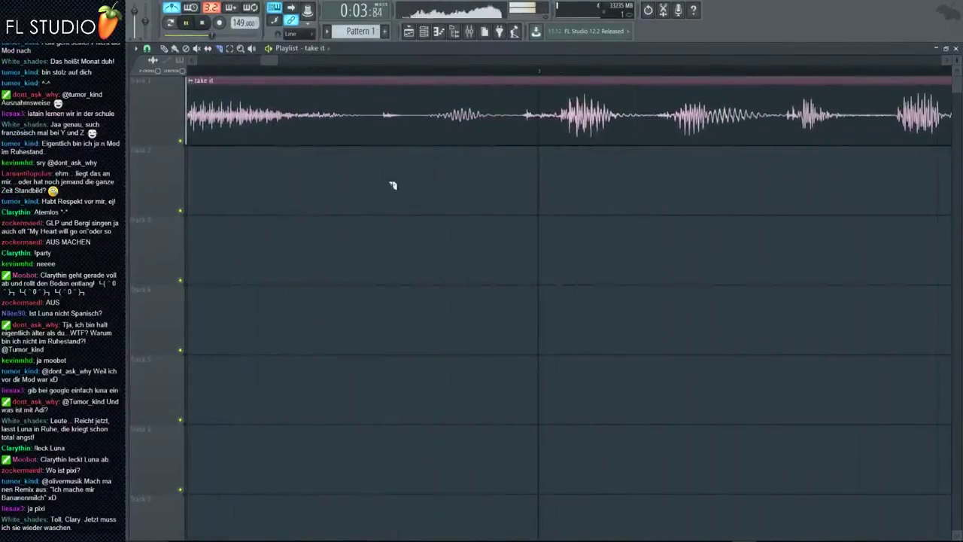
pyautogui.click(174, 49)
pyautogui.press('space')
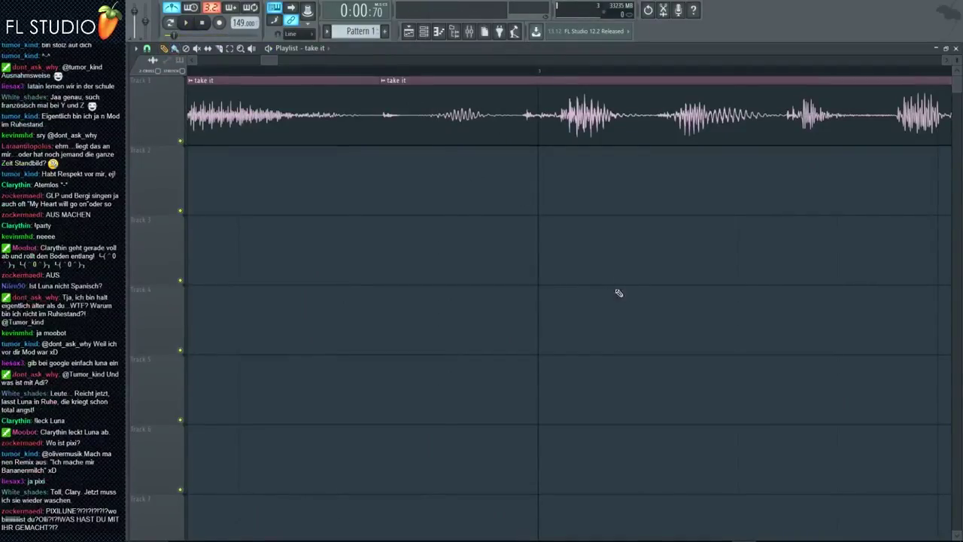
# Trim the silence off the beginning of the first vocal clip up to its onset, and audition it
pyautogui.scroll(-5, 619, 293)
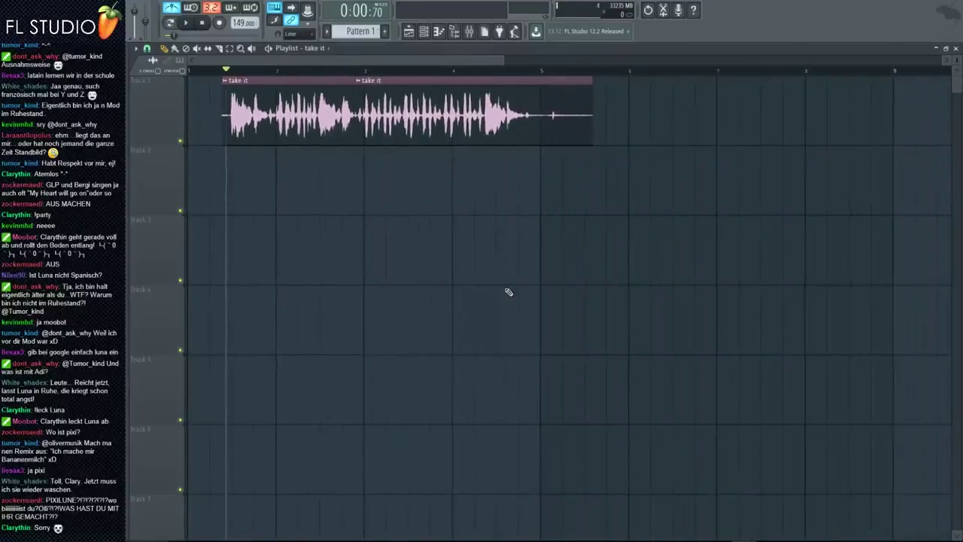
pyautogui.scroll(-2, 467, 285)
pyautogui.scroll(6, 230, 198)
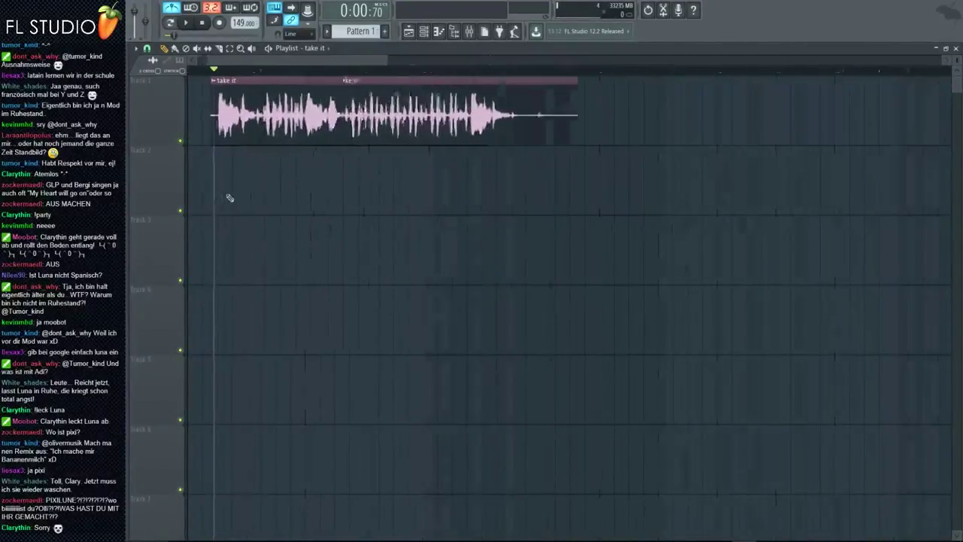
pyautogui.scroll(4, 232, 125)
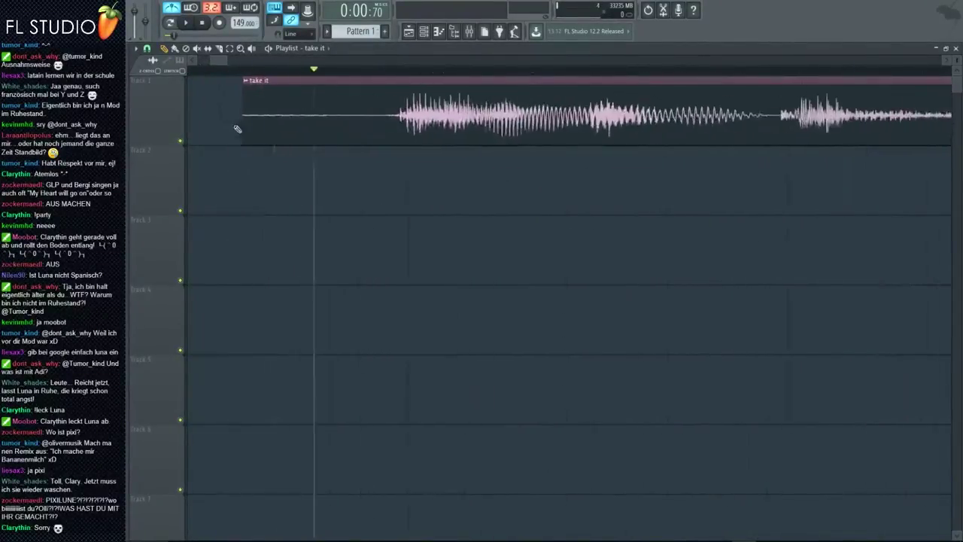
pyautogui.moveTo(244, 125); pyautogui.dragTo(389, 123)
pyautogui.scroll(-5, 396, 169)
pyautogui.press('space')
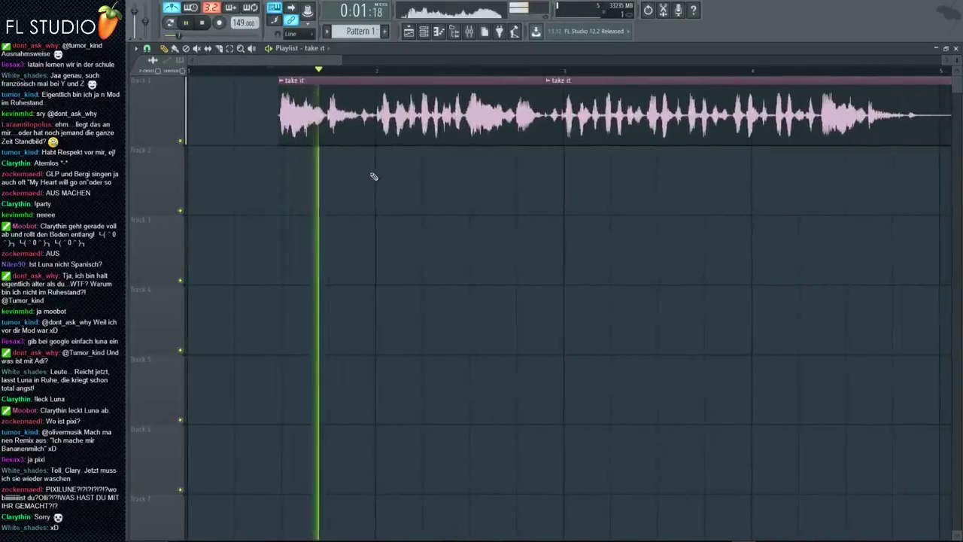
pyautogui.press('space')
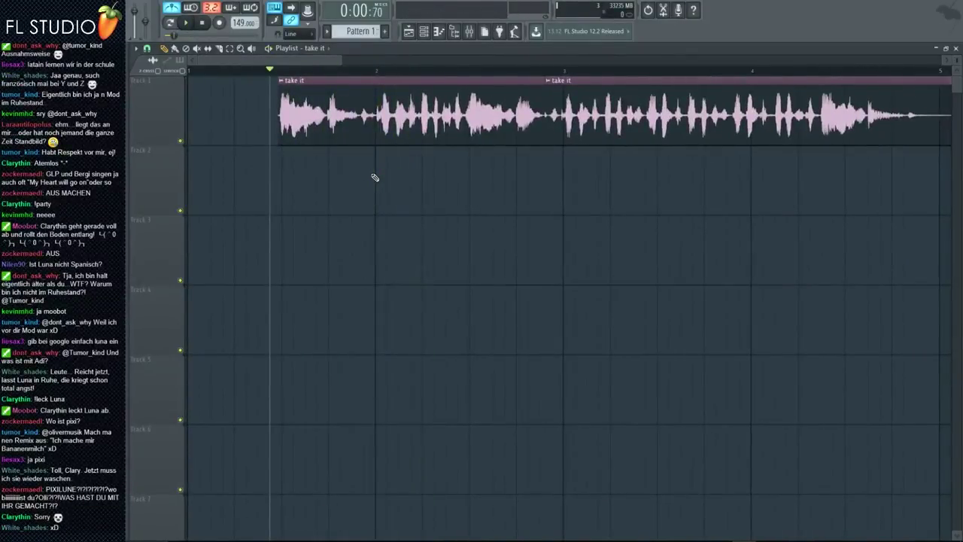
# Audition the second vocal section repeatedly from the slice just before bar 3 and inspect its waveform
pyautogui.click(545, 71)
pyautogui.scroll(4, 591, 123)
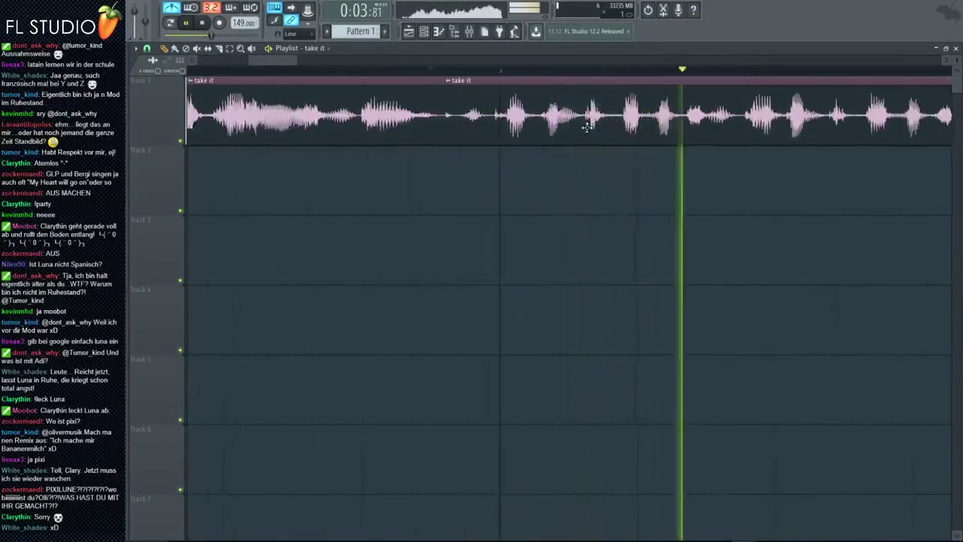
pyautogui.press('space')
pyautogui.press('space')
pyautogui.scroll(-1, 249, 82)
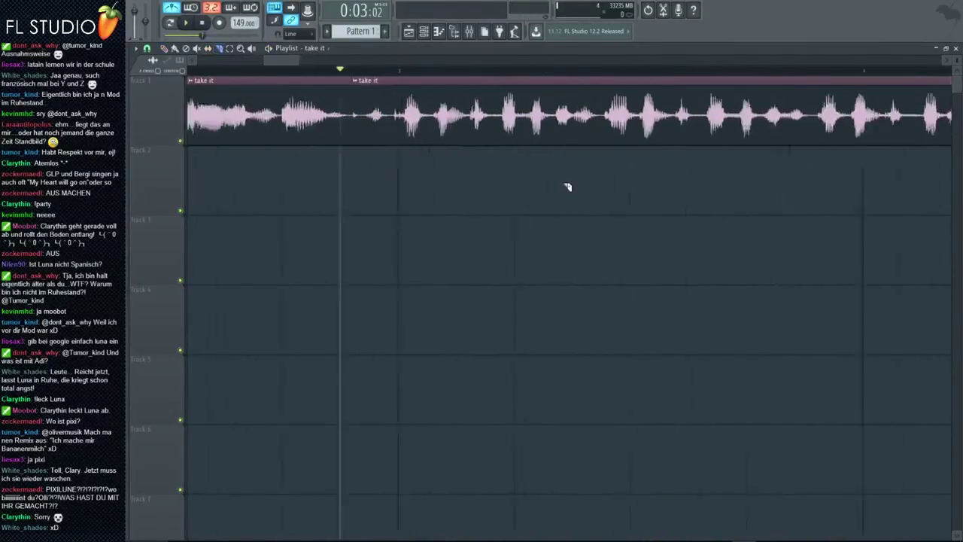
pyautogui.scroll(2, 567, 186)
pyautogui.press('space')
pyautogui.press('space')
pyautogui.press('space')
pyautogui.press('space')
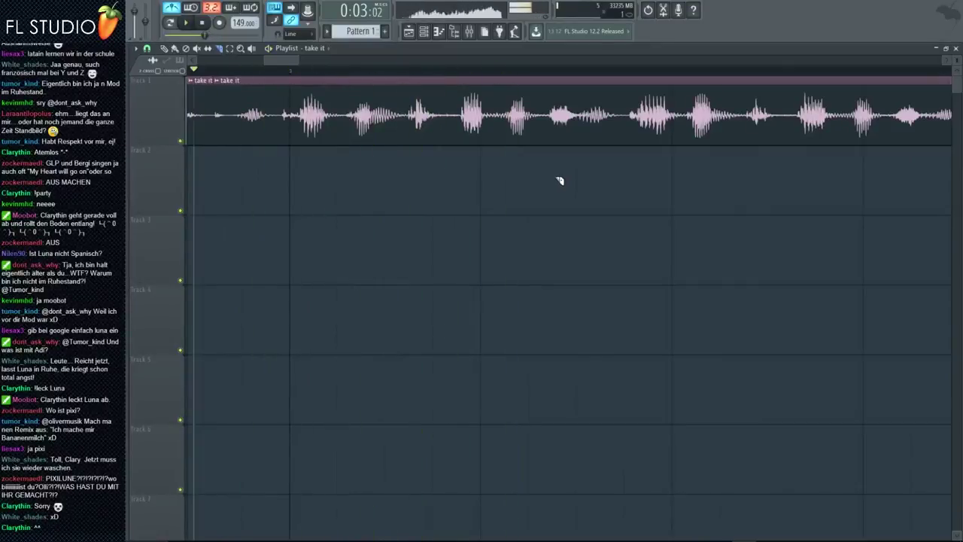
# Slice the second vocal section just before beat 3 of bar 3 and play it from bar 3
pyautogui.scroll(-2, 522, 172)
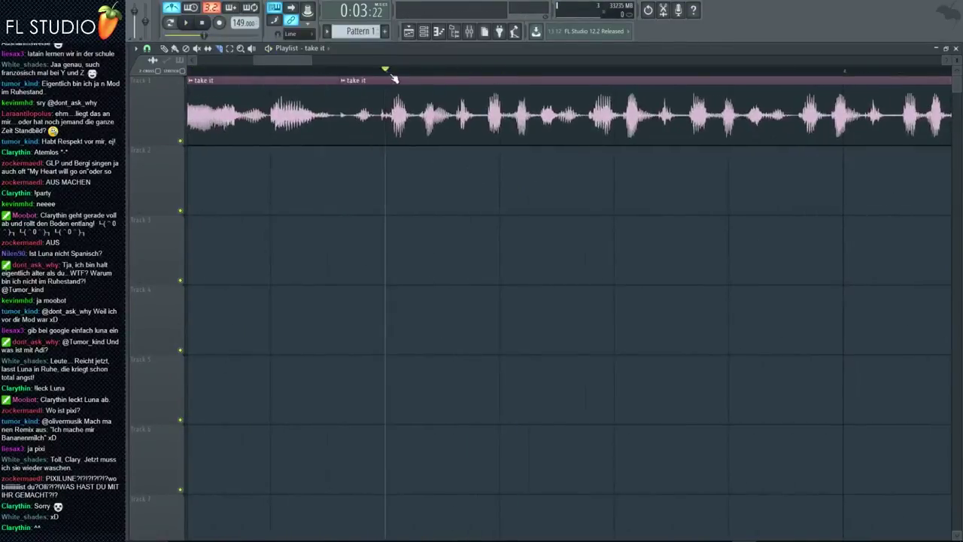
pyautogui.scroll(2, 564, 128)
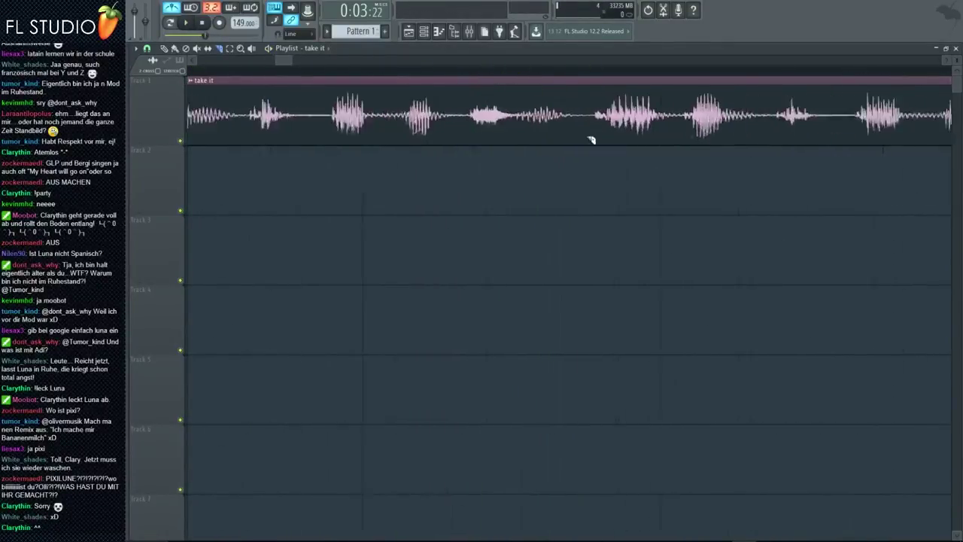
pyautogui.press('space')
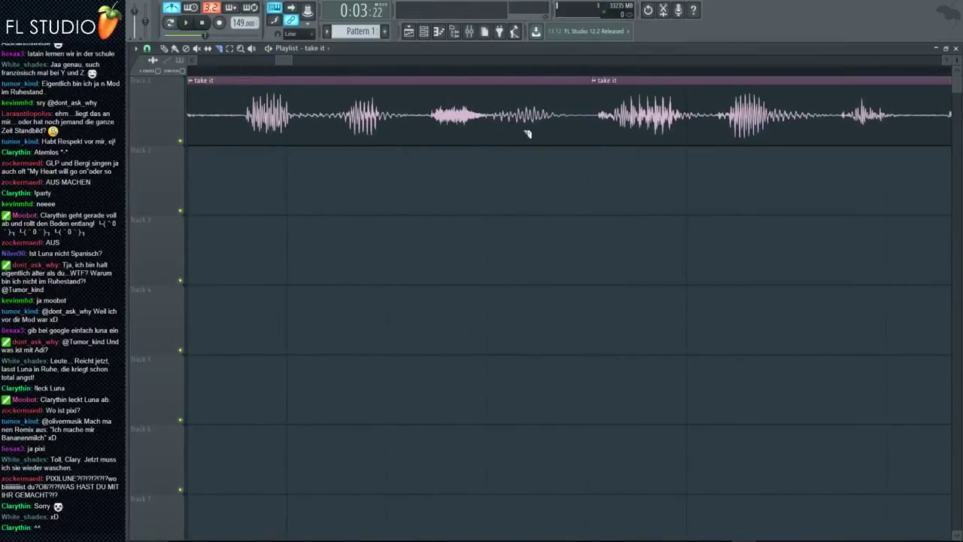
pyautogui.scroll(-2, 527, 134)
pyautogui.press('space')
pyautogui.press('space')
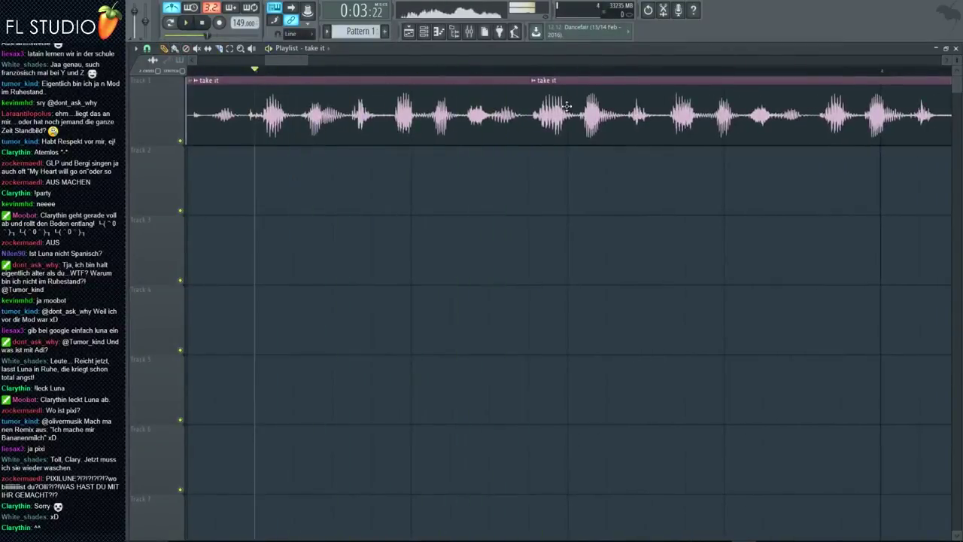
# Shorten the end of the middle clip to leave a gap before the last clip, and audition it from bar 3
pyautogui.scroll(2, 568, 106)
pyautogui.moveTo(486, 113); pyautogui.dragTo(520, 149)
pyautogui.press('space')
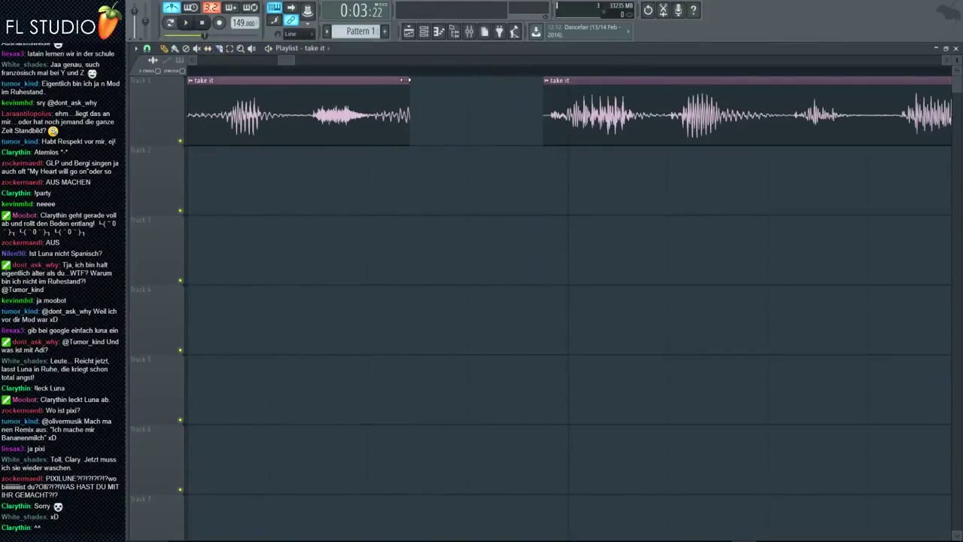
pyautogui.scroll(-5, 370, 84)
pyautogui.press('space')
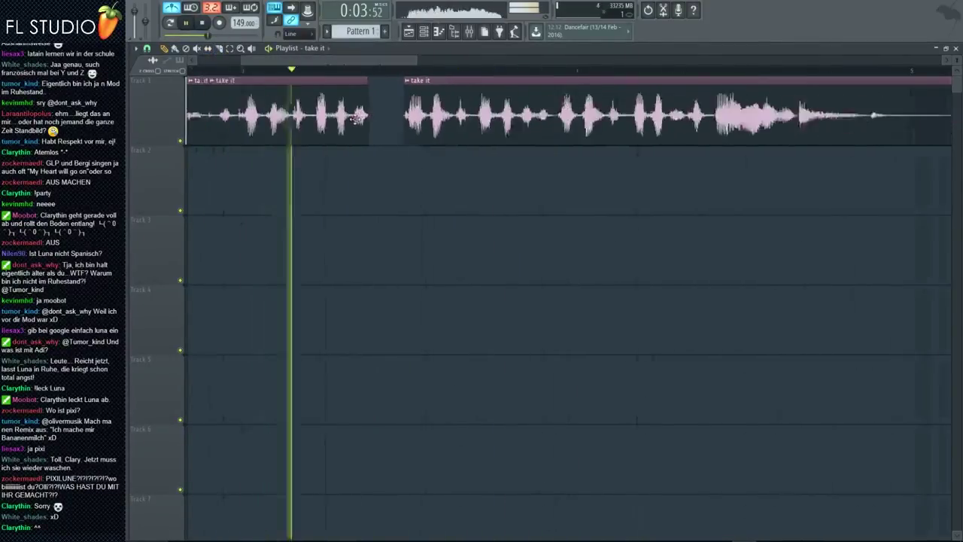
pyautogui.press('space')
pyautogui.press('space')
pyautogui.press('space')
pyautogui.scroll(2, 320, 120)
pyautogui.press('space')
pyautogui.scroll(1, 319, 122)
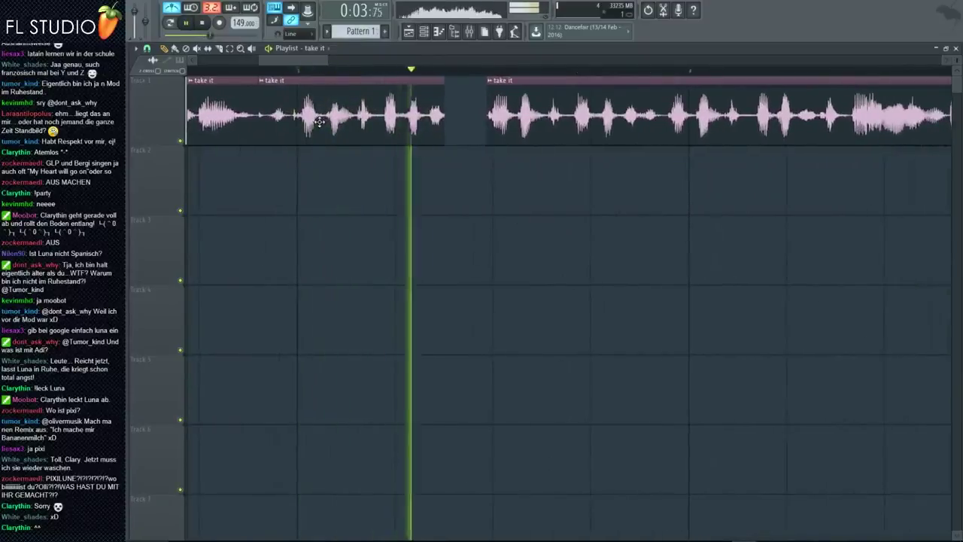
pyautogui.press('space')
# Extend the beginning of the last clip back over the short syllable before beat 3 of bar 3, and audition the transition
pyautogui.scroll(4, 544, 115)
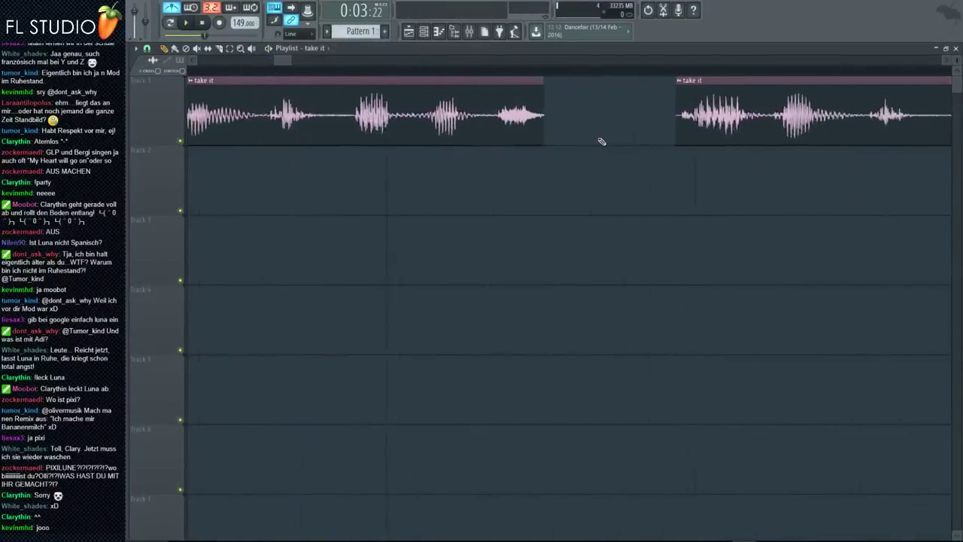
pyautogui.moveTo(699, 124); pyautogui.dragTo(570, 130)
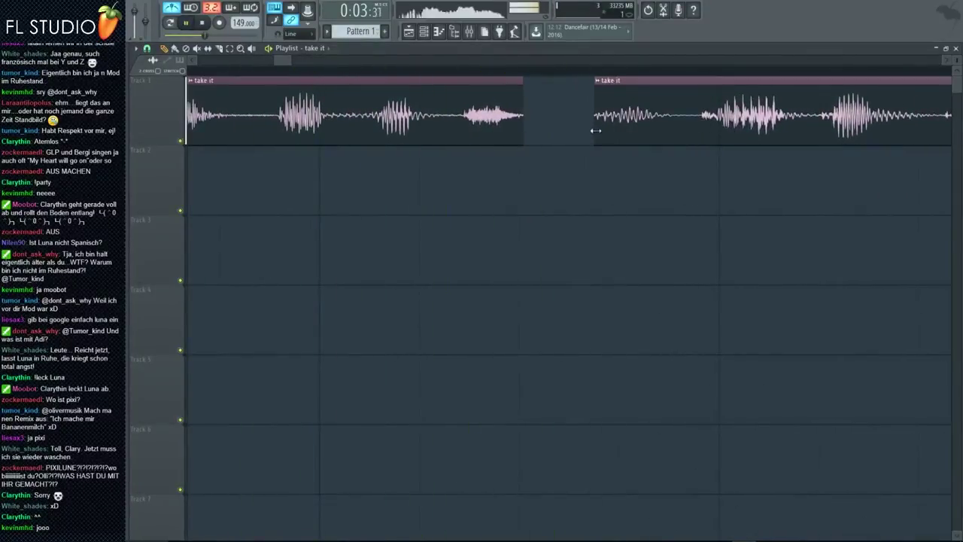
pyautogui.moveTo(630, 123)
pyautogui.mouseDown()
pyautogui.moveTo(514, 124)
pyautogui.moveTo(640, 131)
pyautogui.moveTo(632, 131)
pyautogui.mouseUp()
pyautogui.press('space')
pyautogui.press('space')
pyautogui.press('space')
pyautogui.press('space')
pyautogui.press('space')
pyautogui.scroll(-3, 540, 145)
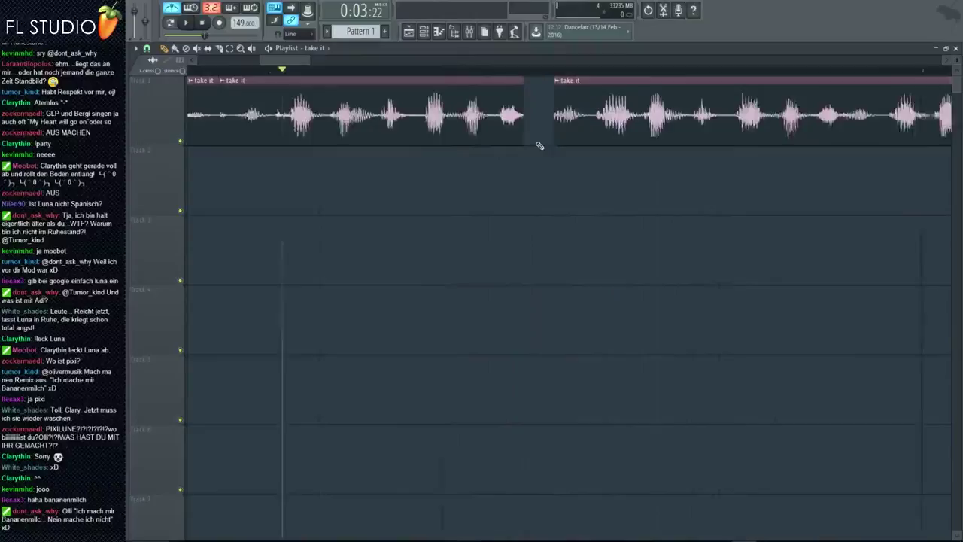
# Play the whole edited vocal from the beginning of the first clip
pyautogui.click(557, 72)
pyautogui.scroll(1, 545, 106)
pyautogui.scroll(-6, 522, 123)
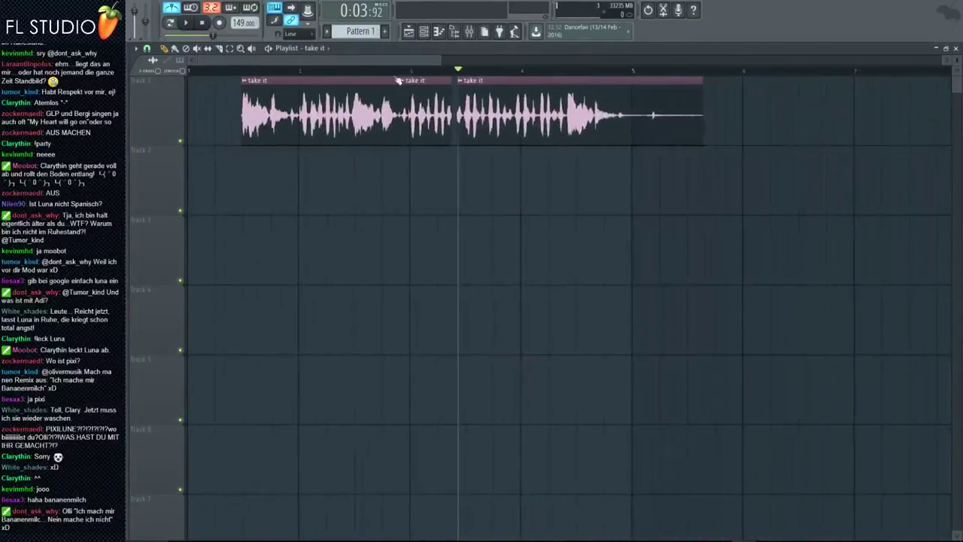
pyautogui.click(247, 73)
pyautogui.press('space')
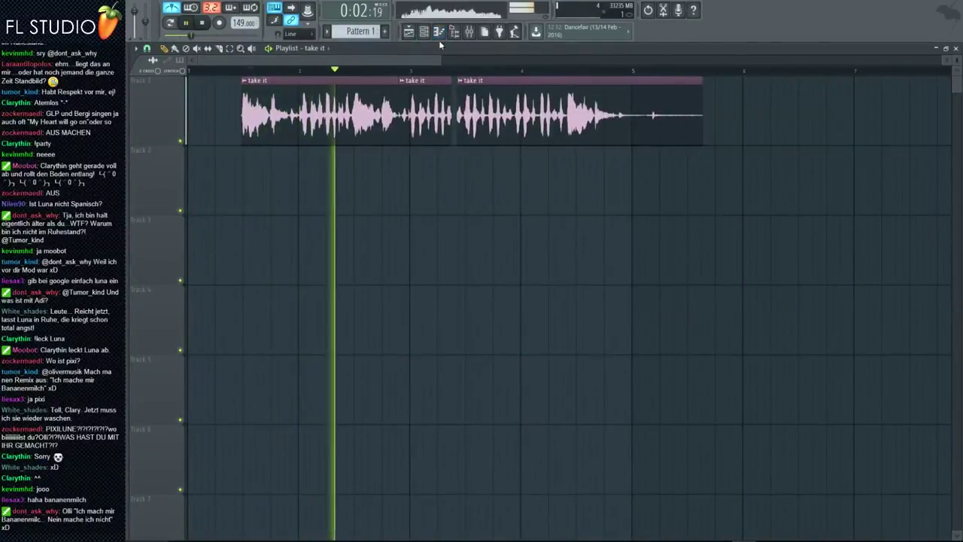
# Lower the vocal's volume on mixer Insert 1 and play the clips from the start to check the level
pyautogui.press('space')
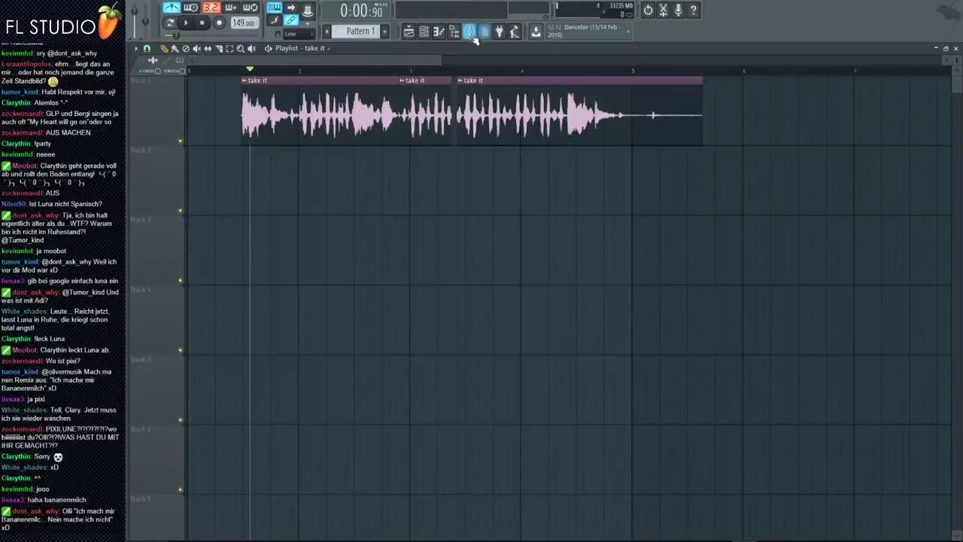
pyautogui.click(474, 36)
pyautogui.press('space')
pyautogui.press('space')
pyautogui.moveTo(308, 367); pyautogui.dragTo(308, 392)
pyautogui.press('space')
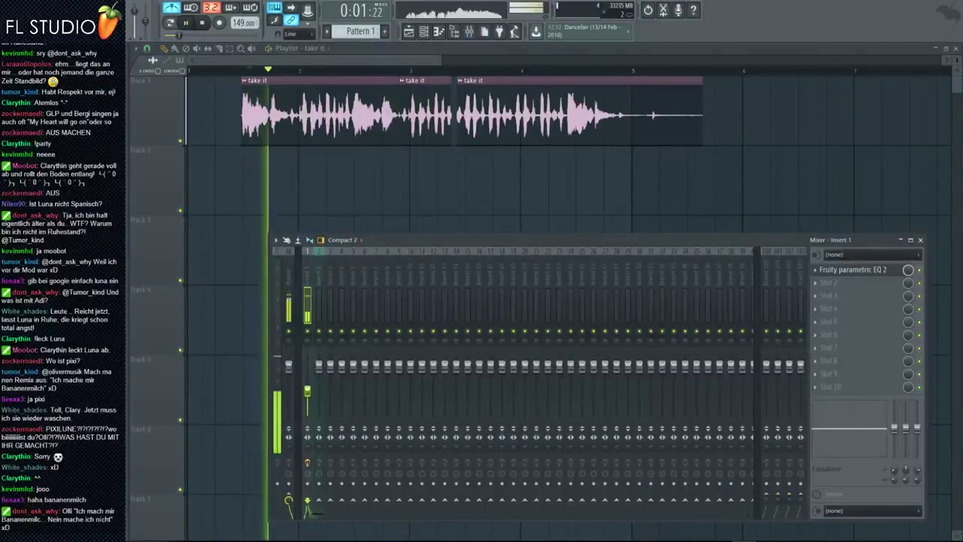
pyautogui.press('F9')
# Audition the vocal around bar 3, examining the cut between the first and middle clips and the gap before the last clip
pyautogui.scroll(2, 429, 157)
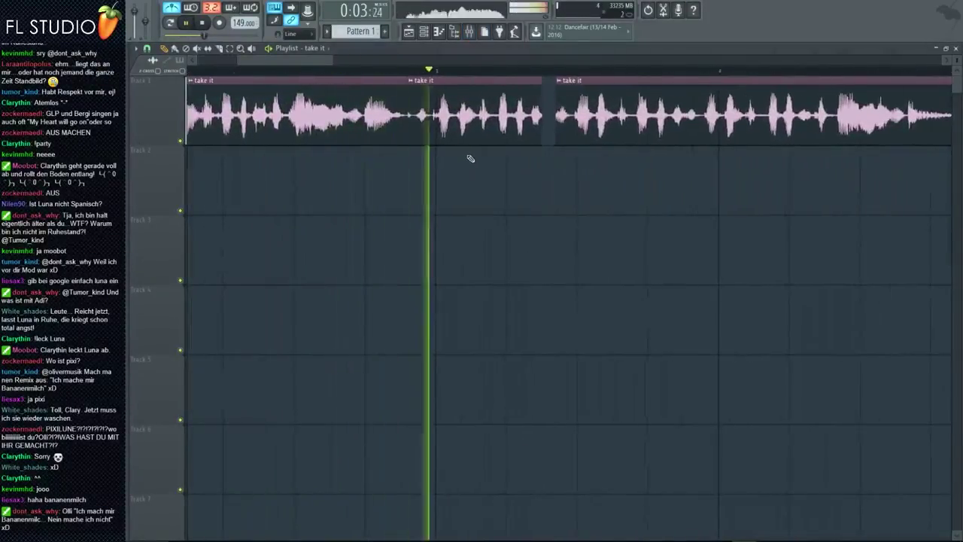
pyautogui.press('space')
pyautogui.press('space')
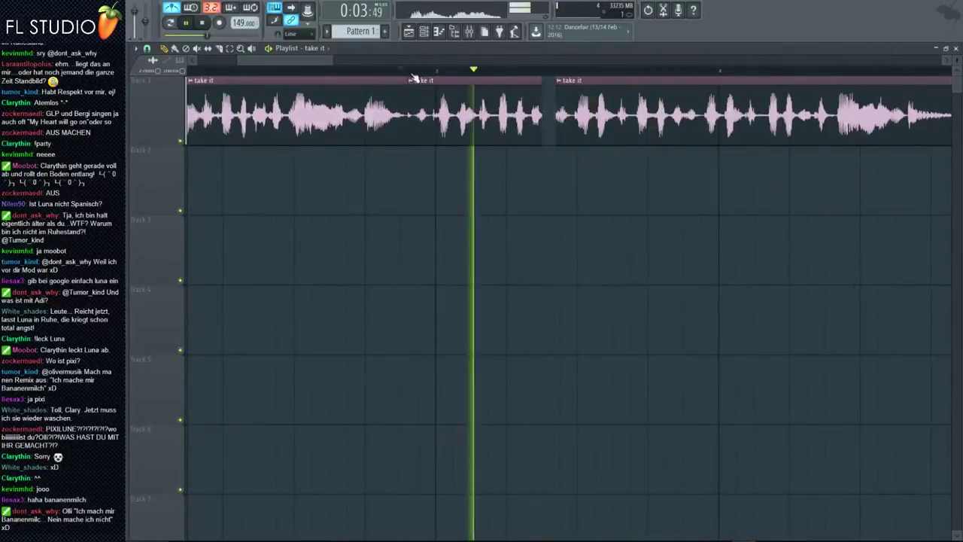
pyautogui.press('space')
pyautogui.scroll(3, 466, 91)
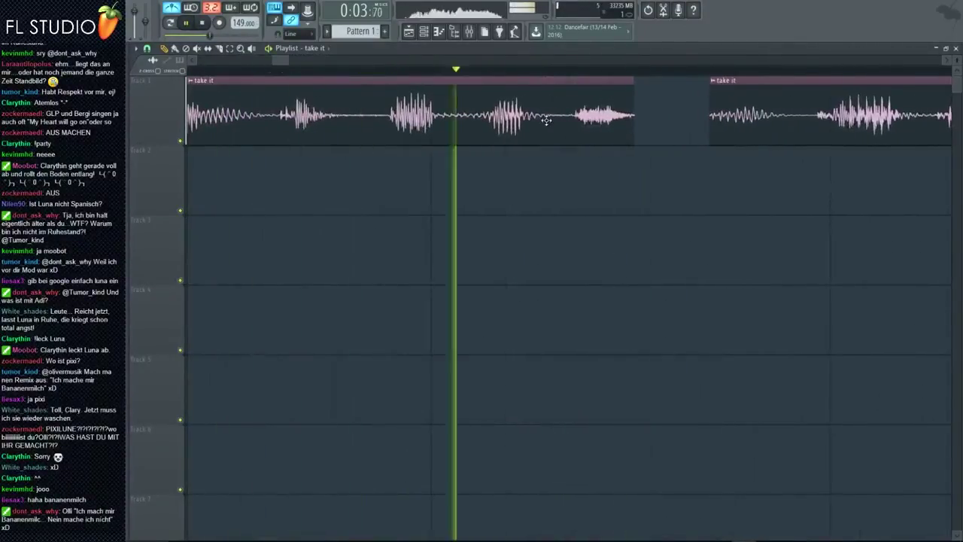
pyautogui.scroll(-3, 485, 136)
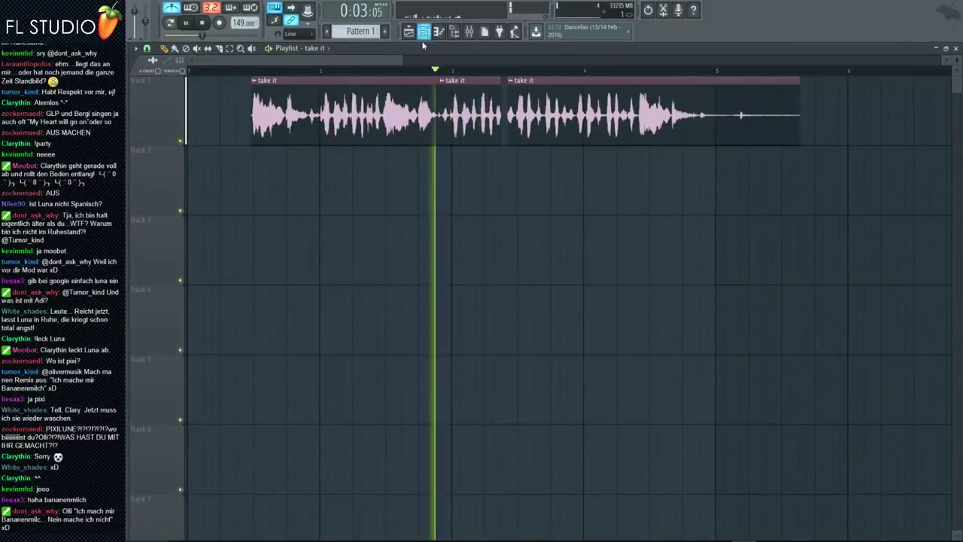
pyautogui.press('space')
# Show the channel rack over the playlist, with the view focused on the vocal clips around bar 3
pyautogui.scroll(3, 474, 124)
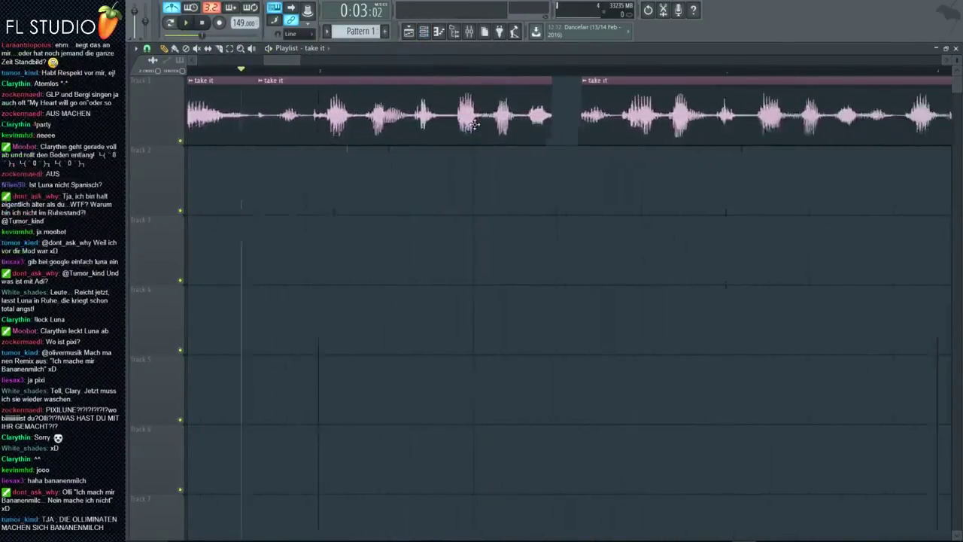
pyautogui.scroll(1, 474, 124)
pyautogui.click(423, 34)
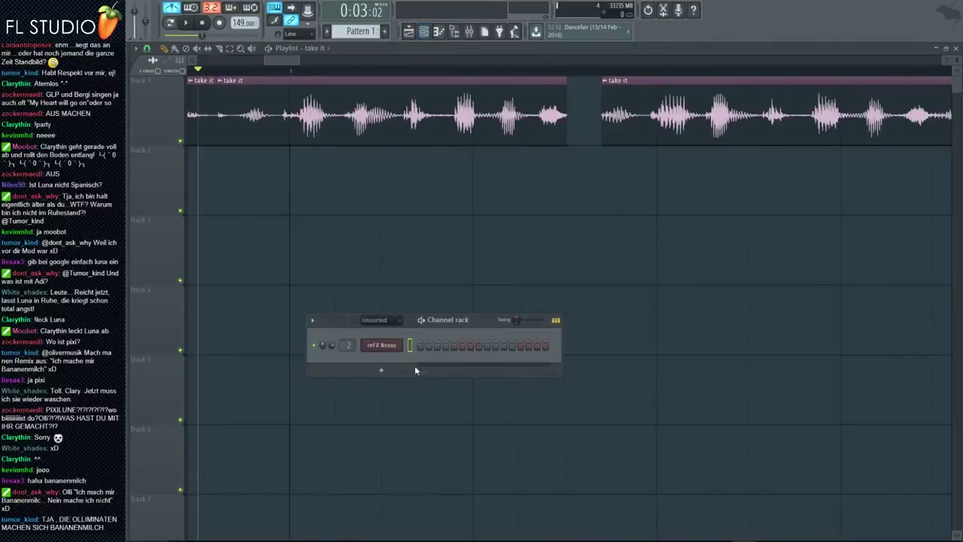